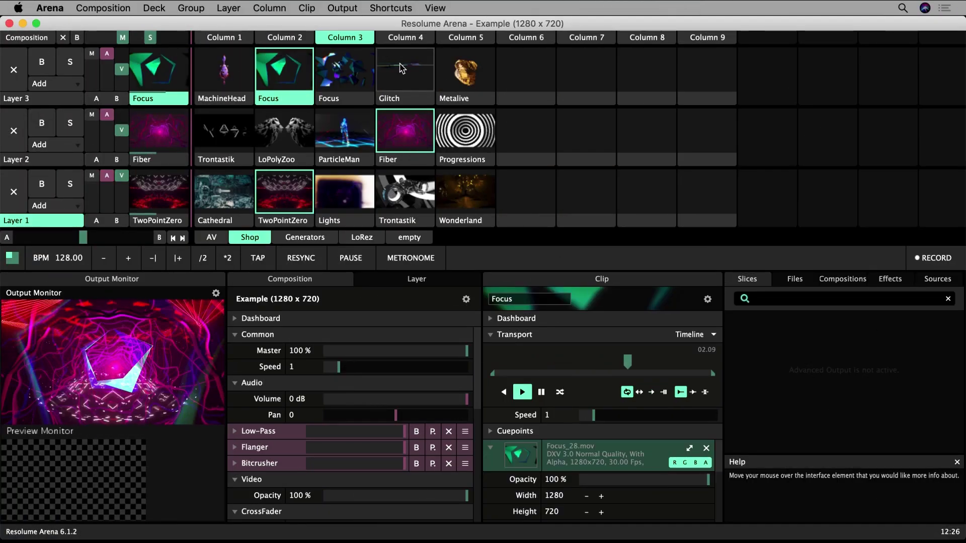
Play Glitch on Layer 3, add Shaper to Layer 2 Column 6, and set Layer 2 to Multiply
left_click(402, 70)
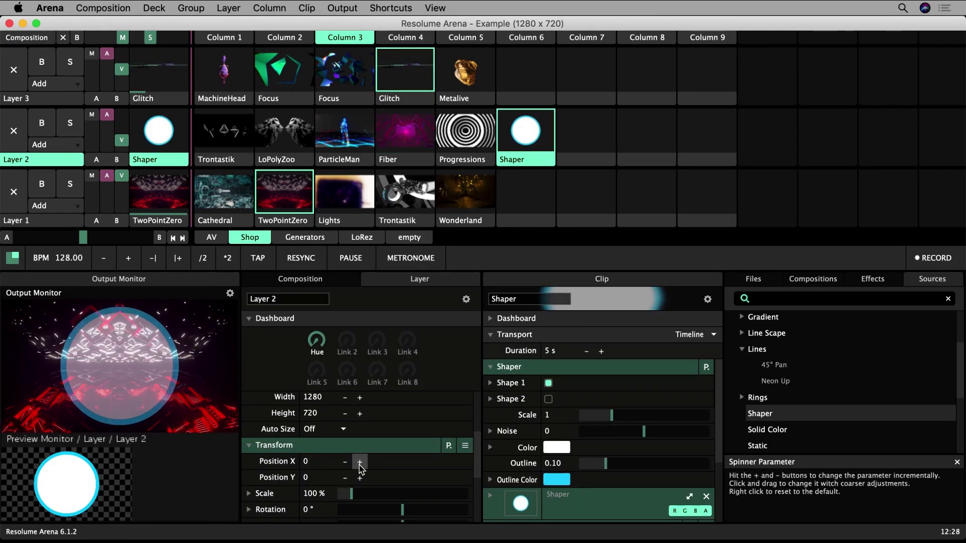
left_click_drag(359, 462, 438, 455)
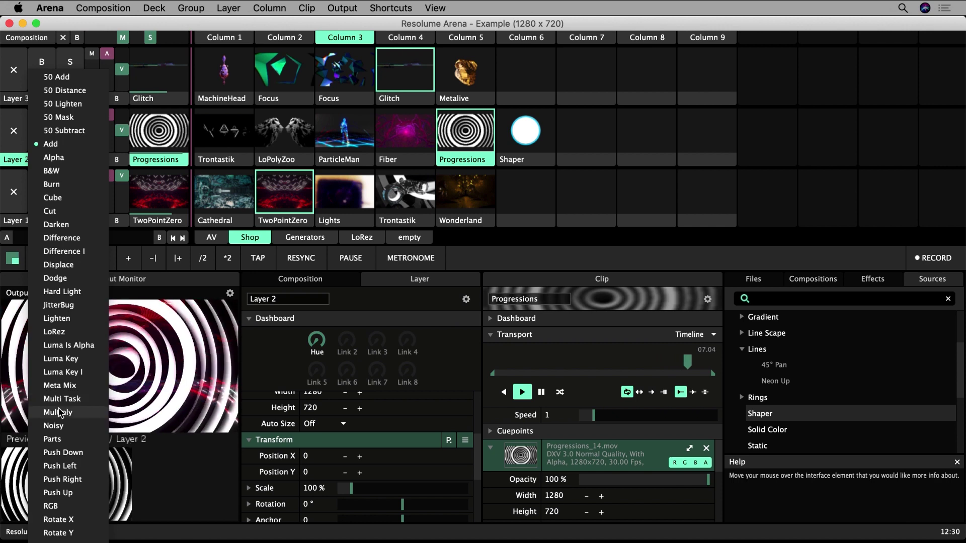
left_click(59, 414)
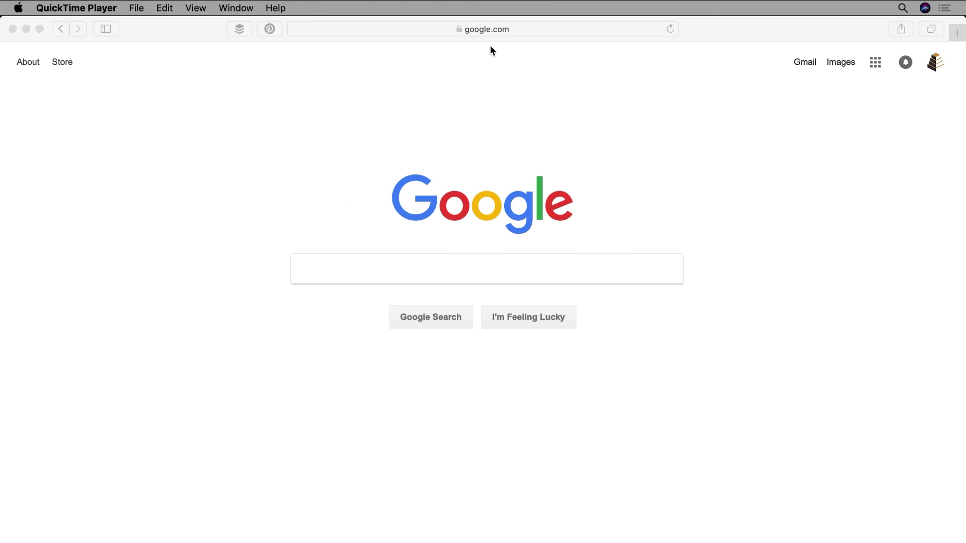
Load resolume.com in Safari by typing 'resol' in the address bar, then scroll down the page
left_click(489, 29)
left_click(489, 29)
type("resol")
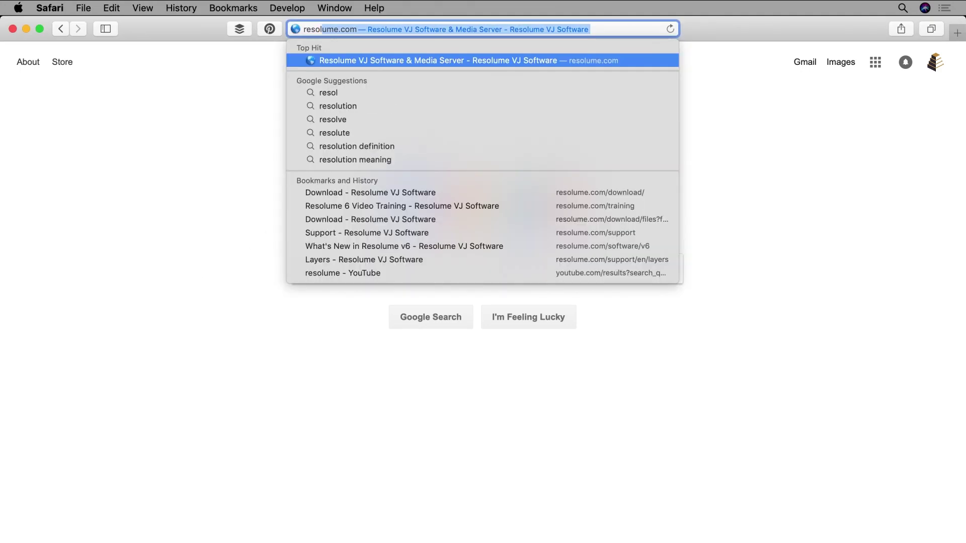
key("Return")
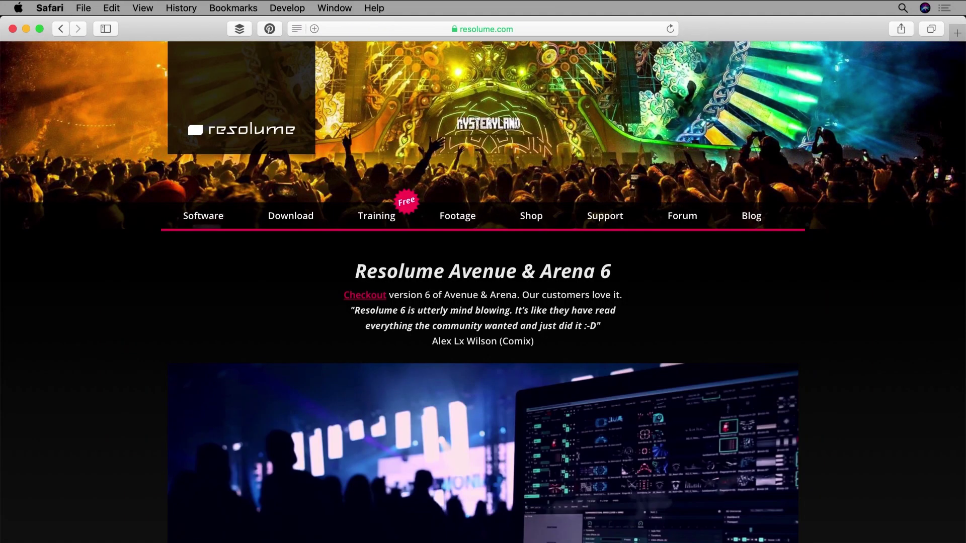
scroll(94, 390, "down", 3)
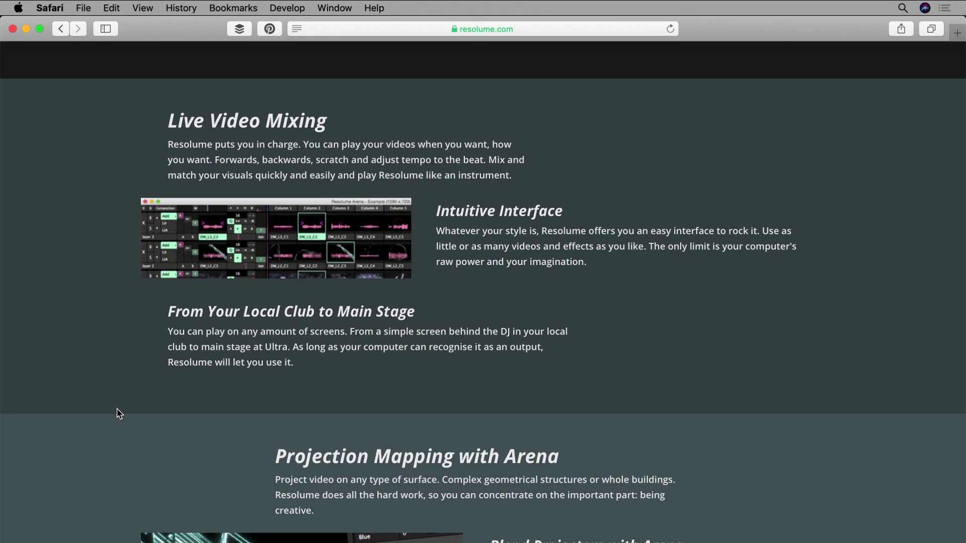
scroll(117, 442, "down", 3)
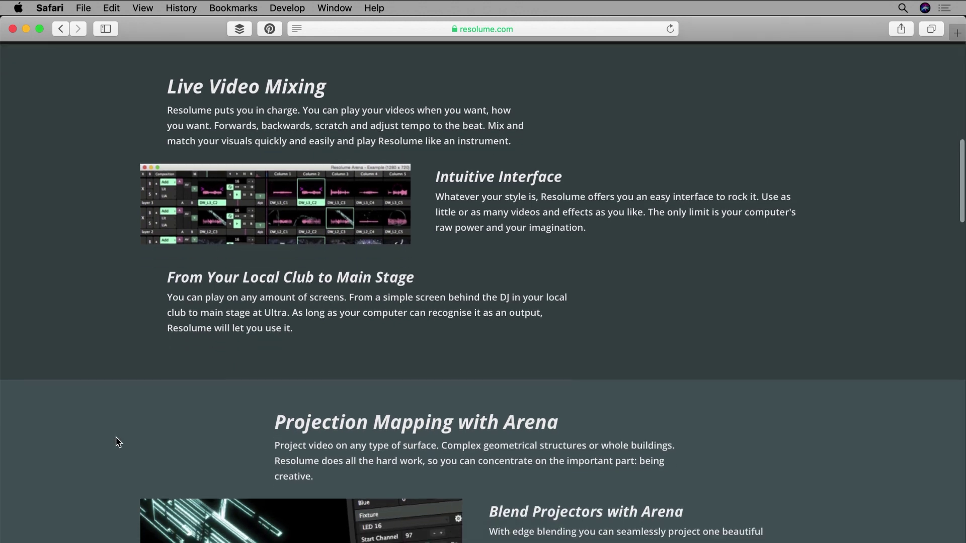
scroll(117, 442, "down", 3)
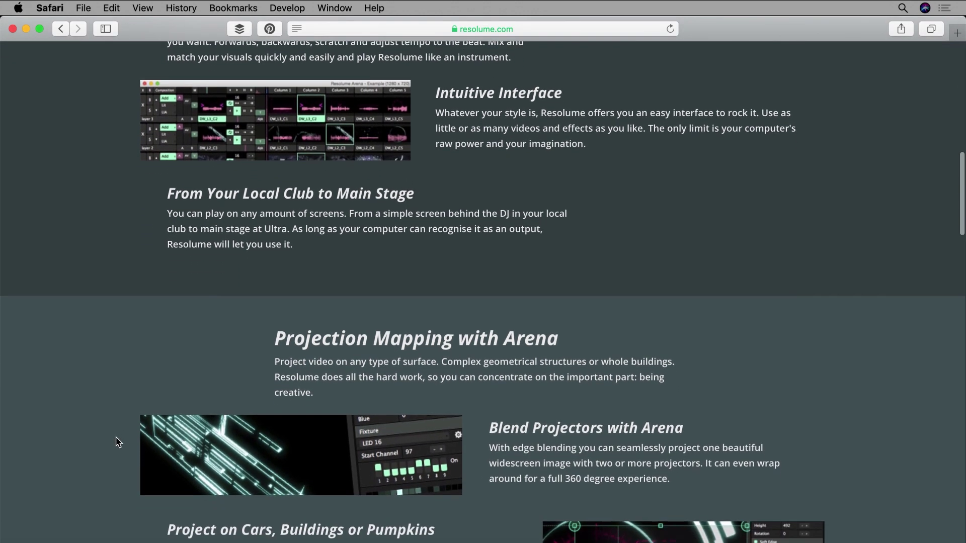
scroll(118, 442, "down", 3)
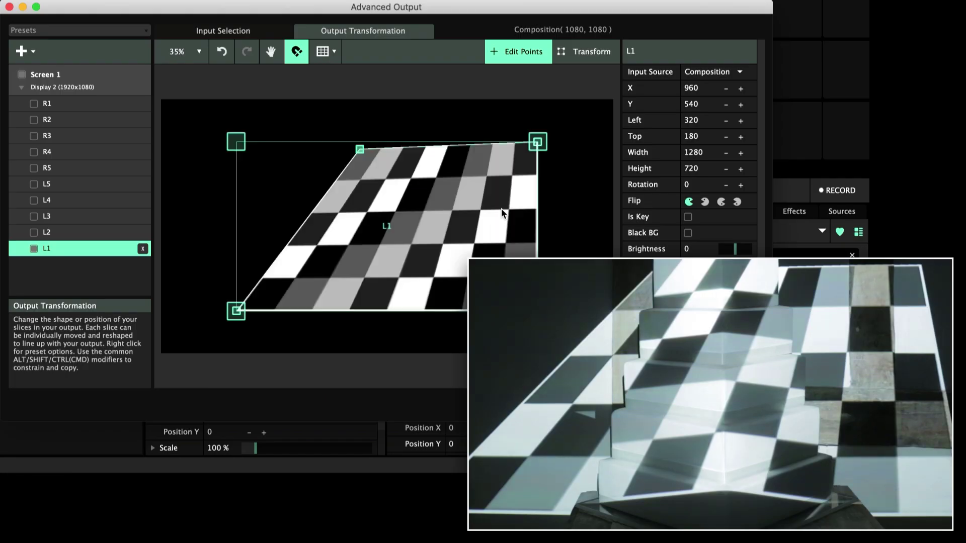
Drag slice L1's top-right, bottom-right and bottom-left corners inward to make a small square
left_click_drag(537, 149, 406, 156)
left_click_drag(537, 311, 403, 193)
left_click_drag(240, 312, 364, 191)
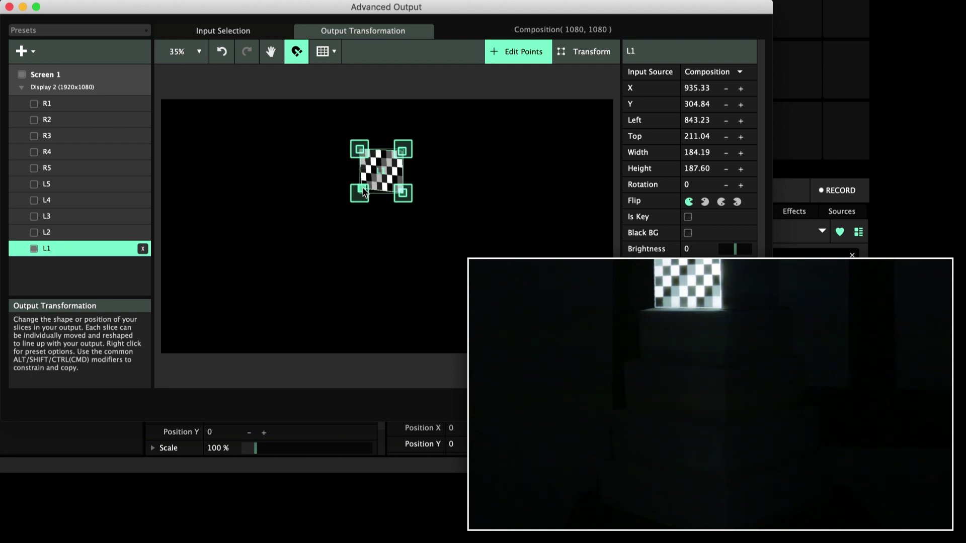
Enable slice L2 and drag its corners into a narrow slanted strip
left_click(34, 233)
left_click(81, 232)
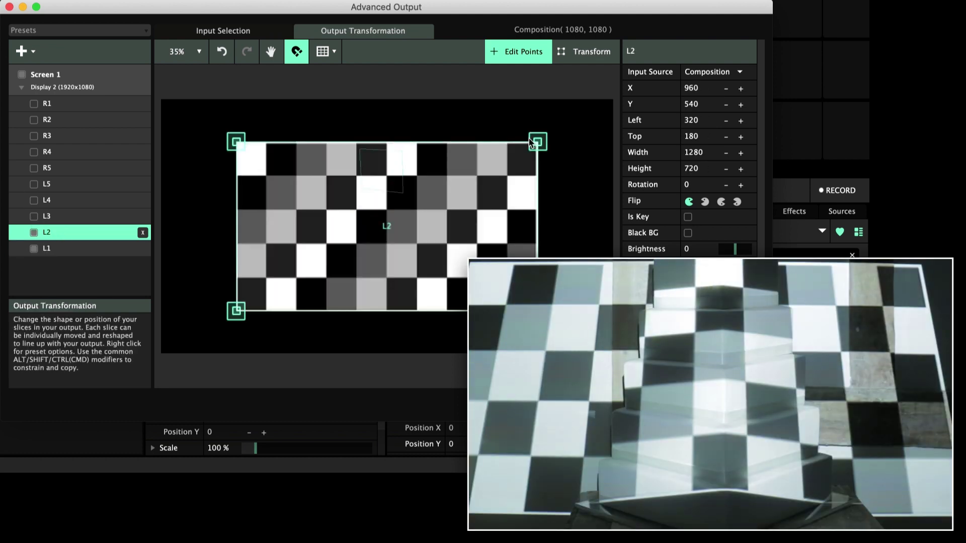
left_click_drag(515, 145, 406, 198)
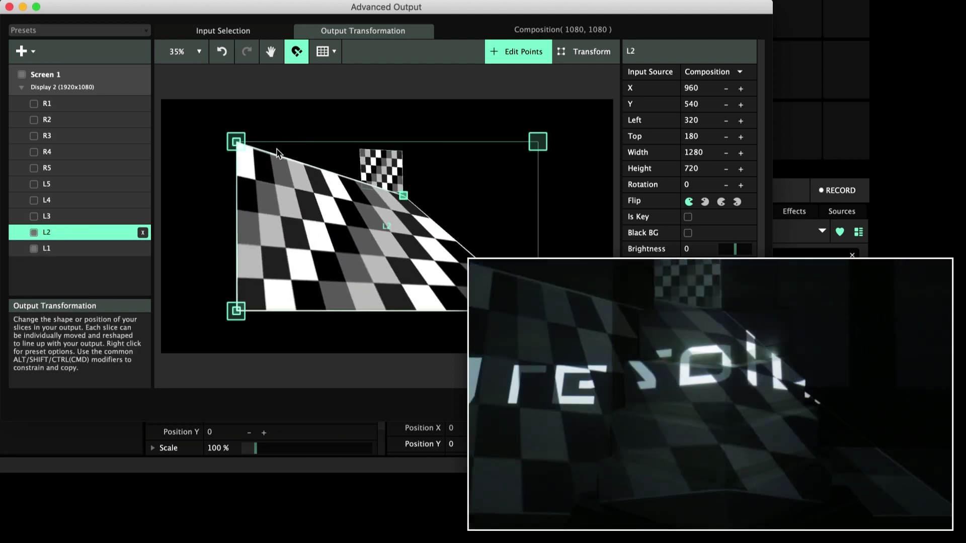
left_click_drag(236, 146, 352, 197)
left_click_drag(236, 314, 354, 225)
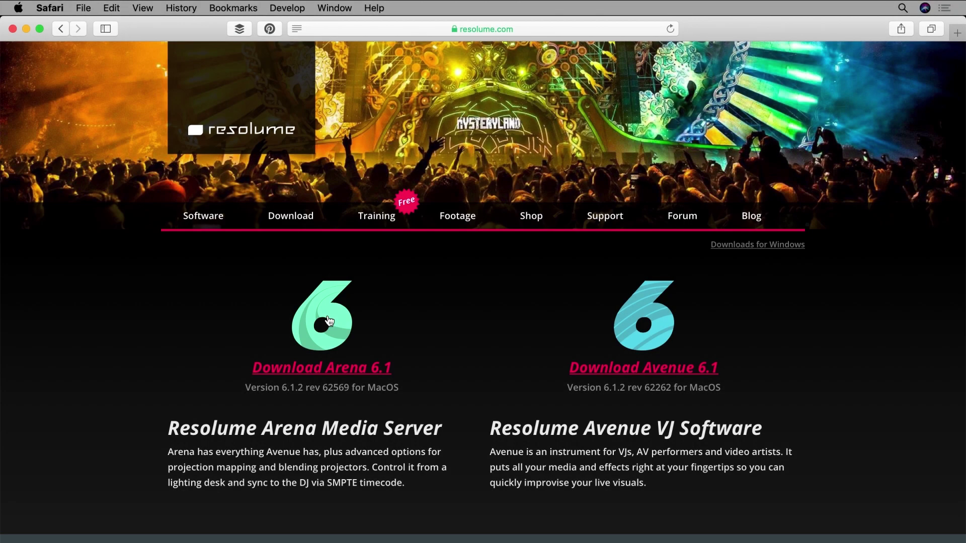
Download Arena 6.1 for macOS and scroll through the confirmation page
left_click(329, 321)
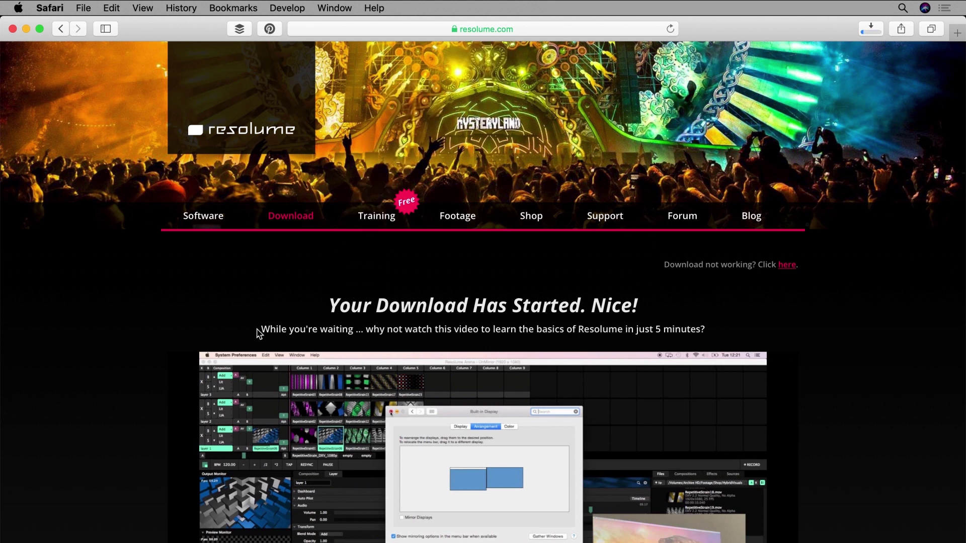
scroll(113, 443, "down", 4)
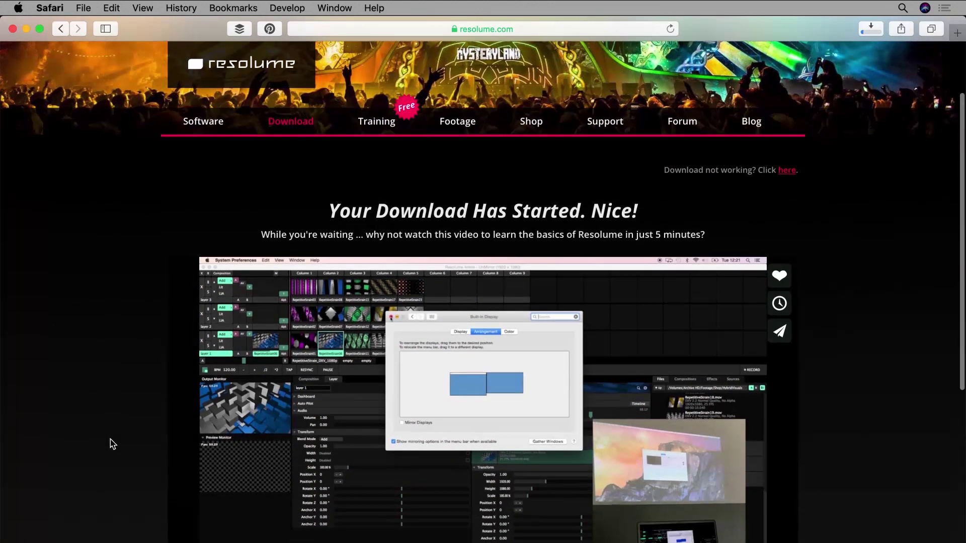
scroll(112, 443, "down", 2)
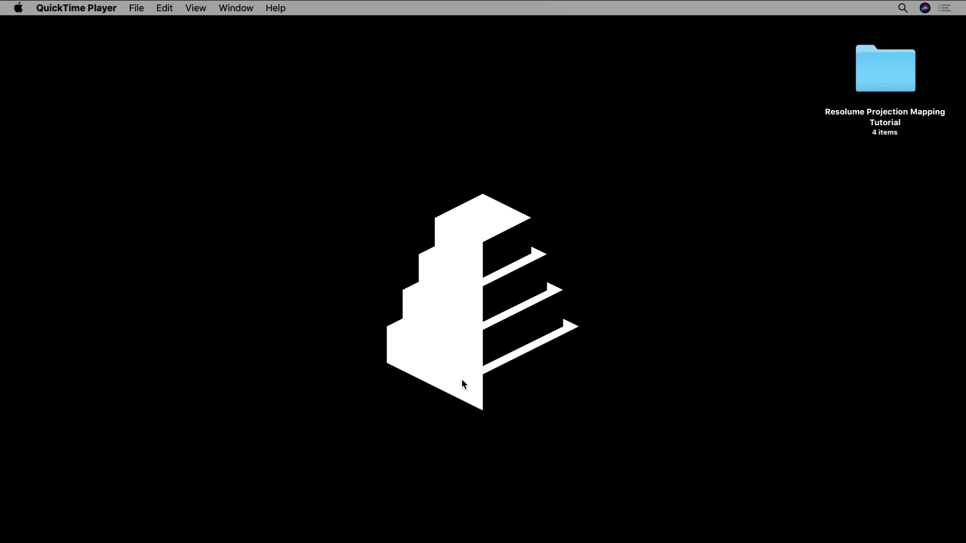
Launch Arena from the Resolume Arena 6 folder in the Dock's Applications stack
left_click(638, 536)
scroll(659, 418, "down", 10)
left_click(767, 435)
left_click(503, 402)
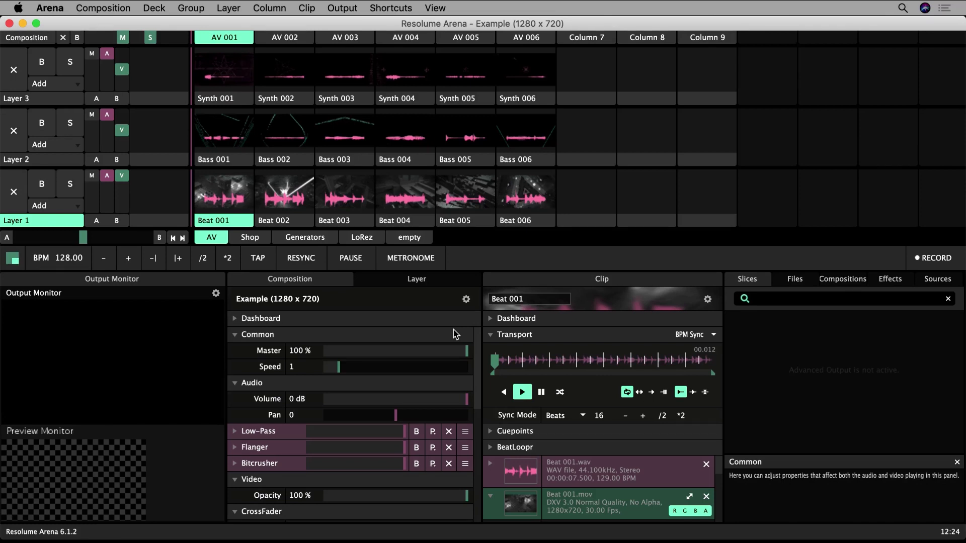
Play Beat 002, Bass 004, Synth 003, Synth 005 and Beat 005, then columns AV 002 and AV 003
left_click(296, 193)
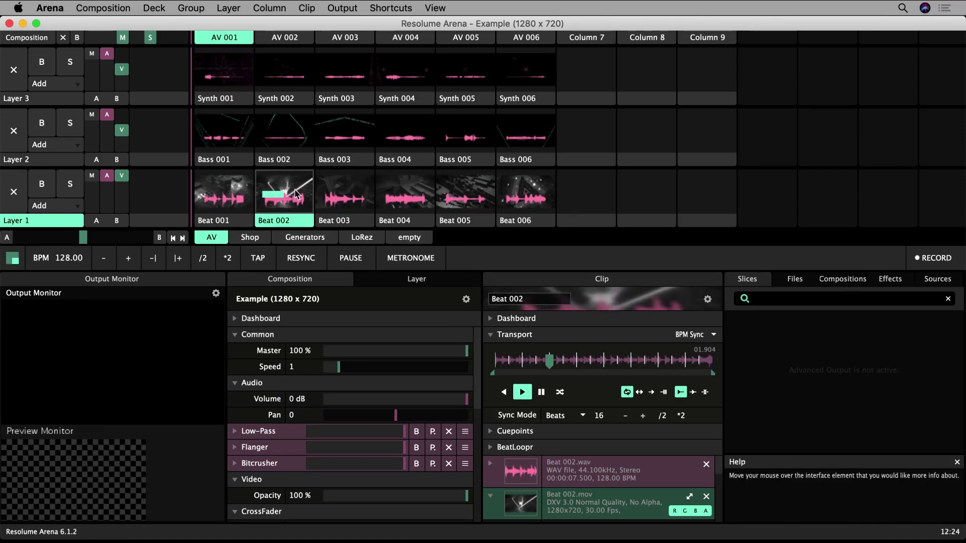
left_click(405, 133)
left_click(348, 75)
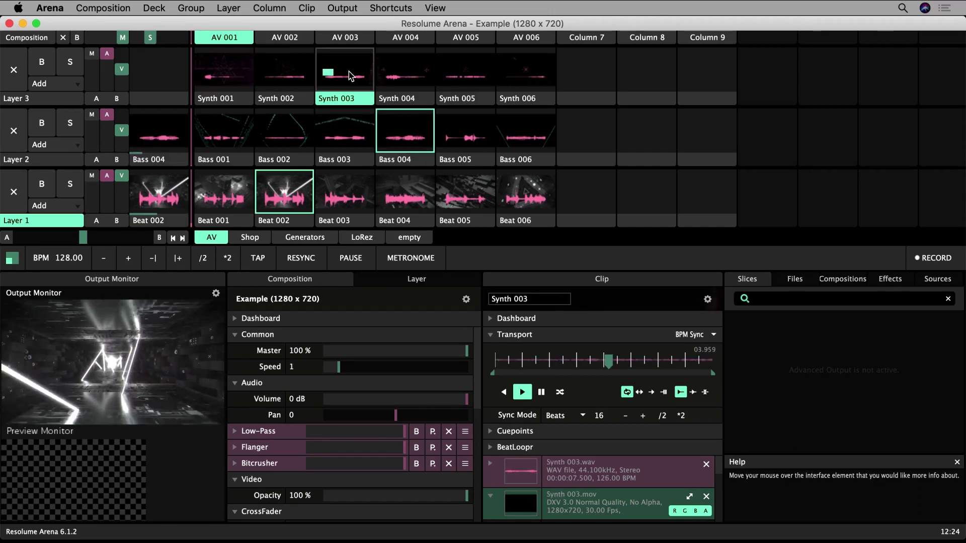
left_click(441, 75)
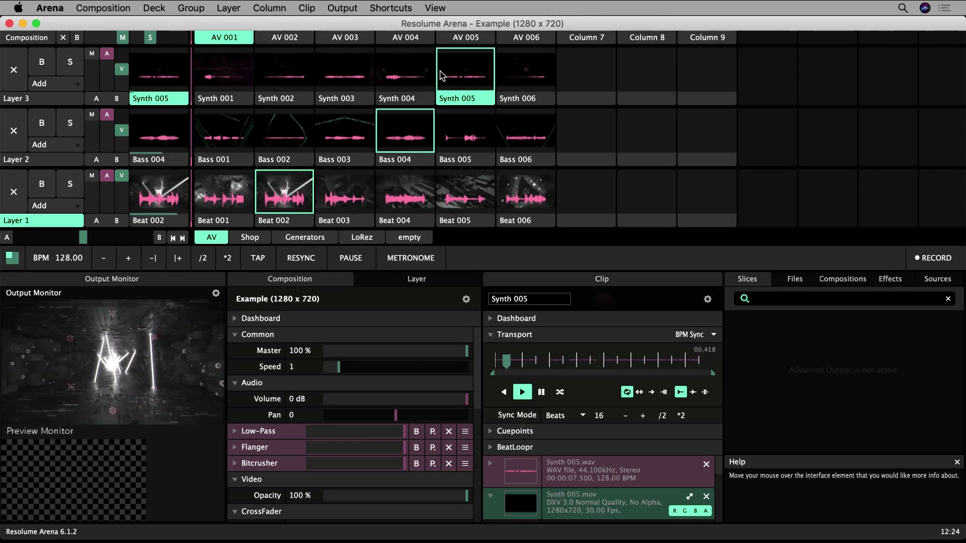
left_click(463, 198)
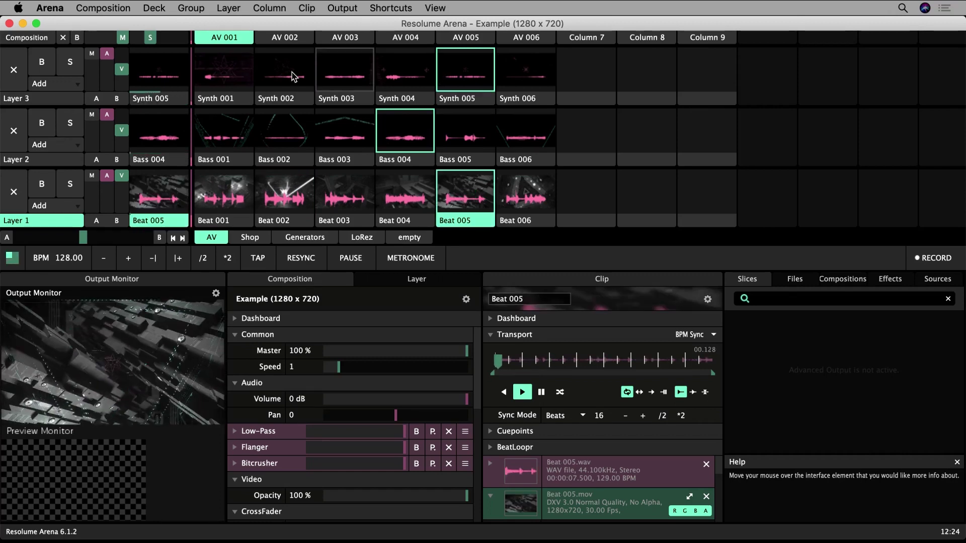
left_click(271, 42)
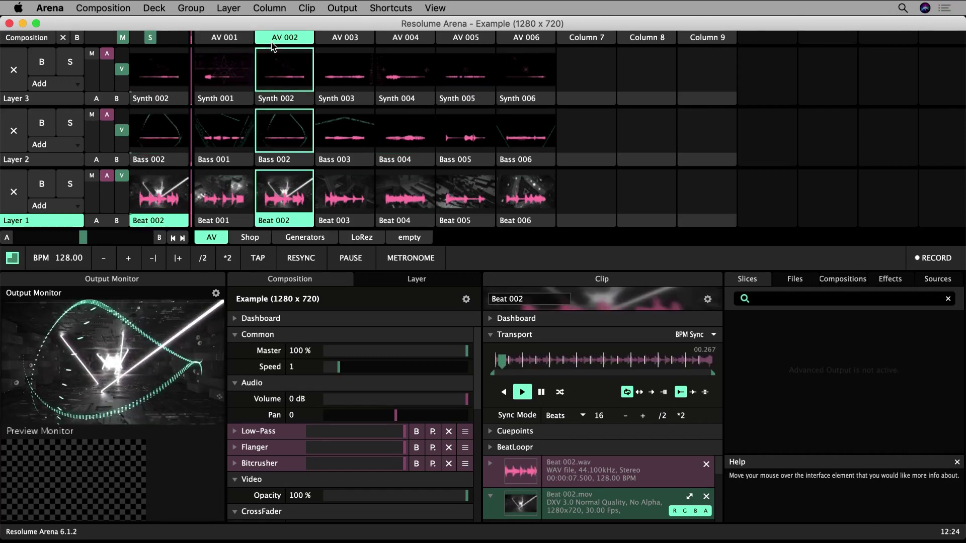
left_click(345, 38)
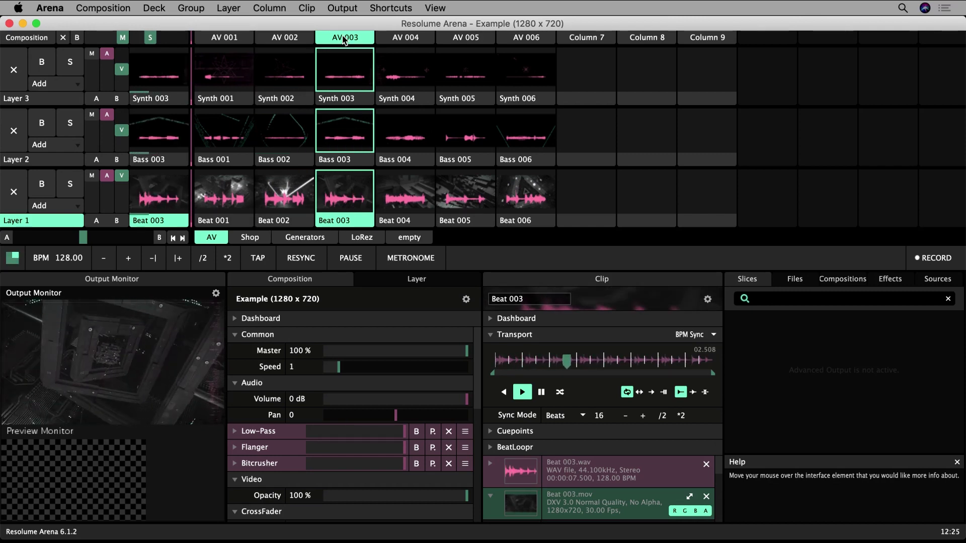
Clear Layers 3, 2 and 1 so the output goes black
left_click(14, 71)
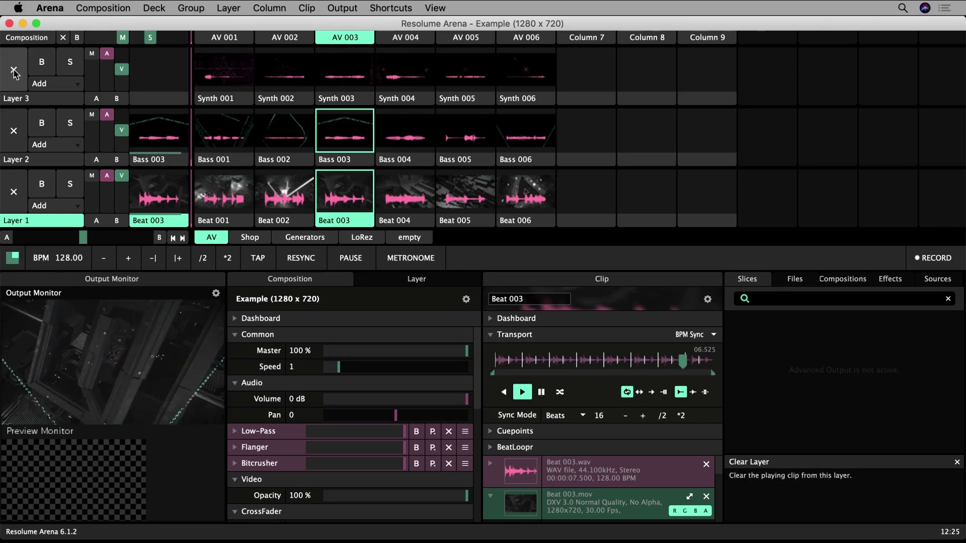
left_click(14, 130)
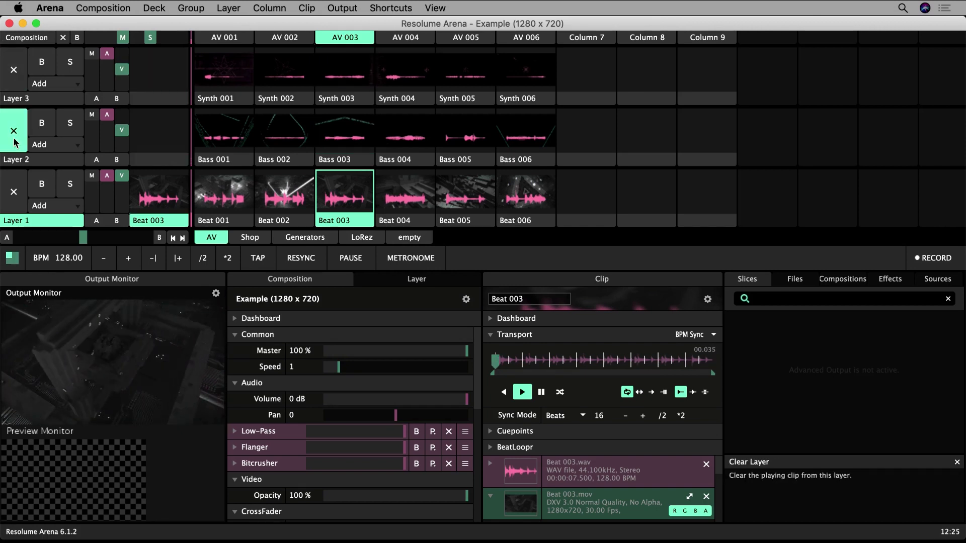
left_click(15, 192)
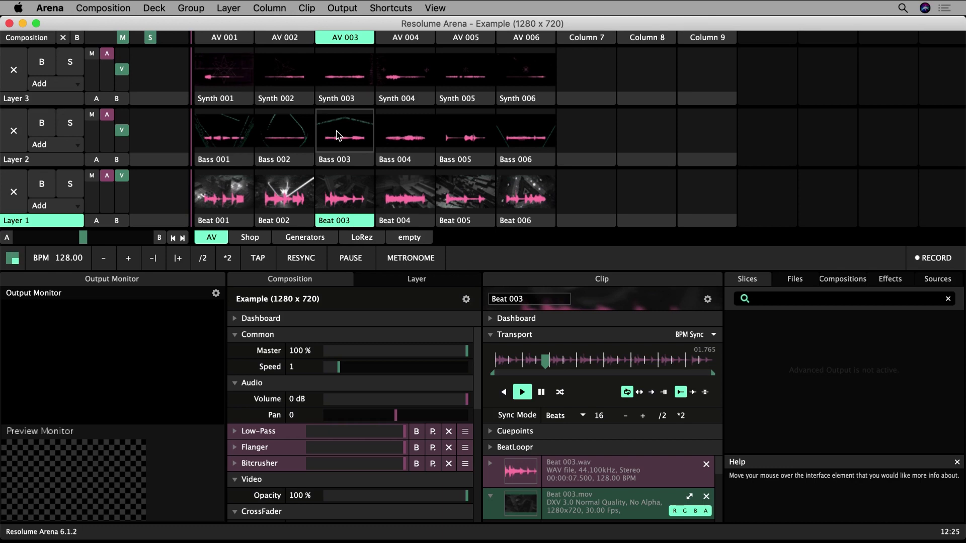
Browse the Shop, Generators, LoRez and AV decks, ending on the Shop deck
left_click(254, 239)
left_click(289, 242)
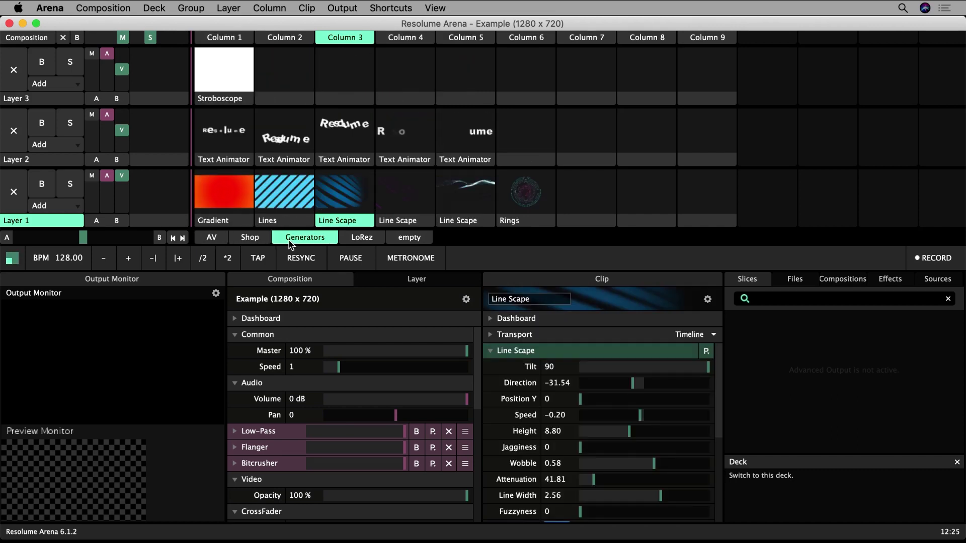
left_click(342, 242)
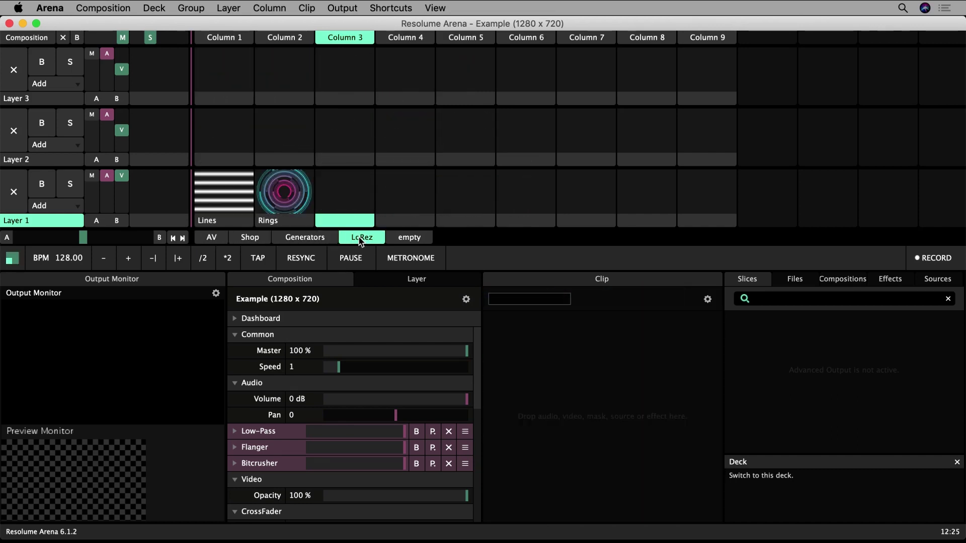
left_click(288, 243)
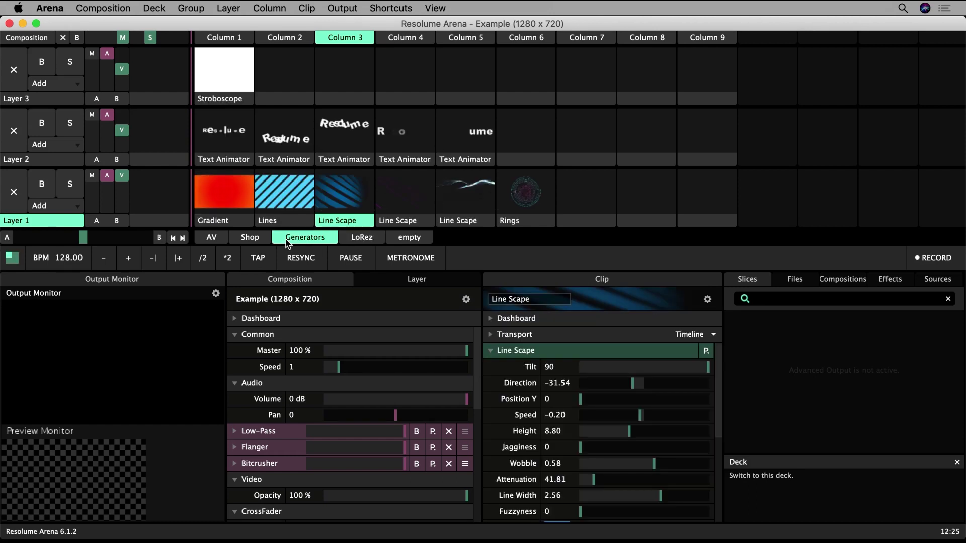
left_click(221, 240)
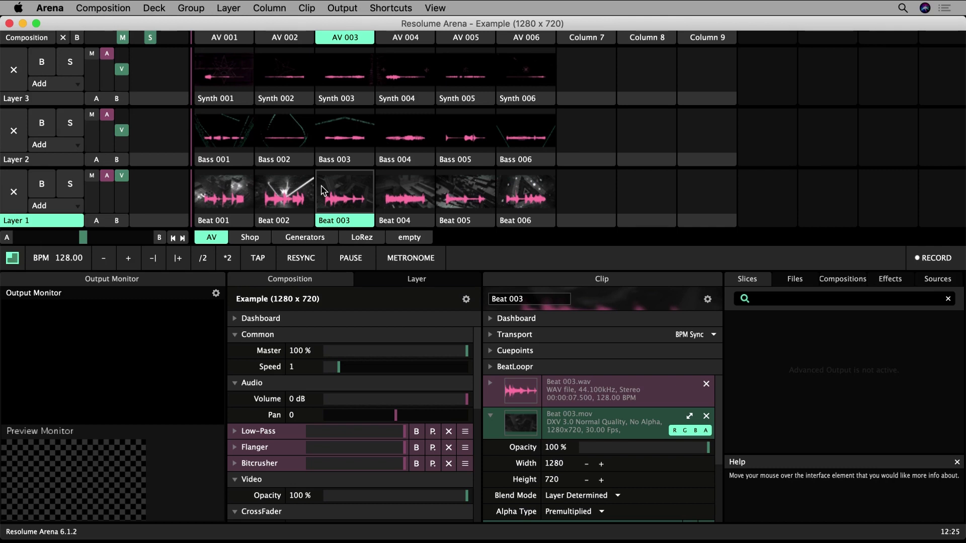
left_click(254, 240)
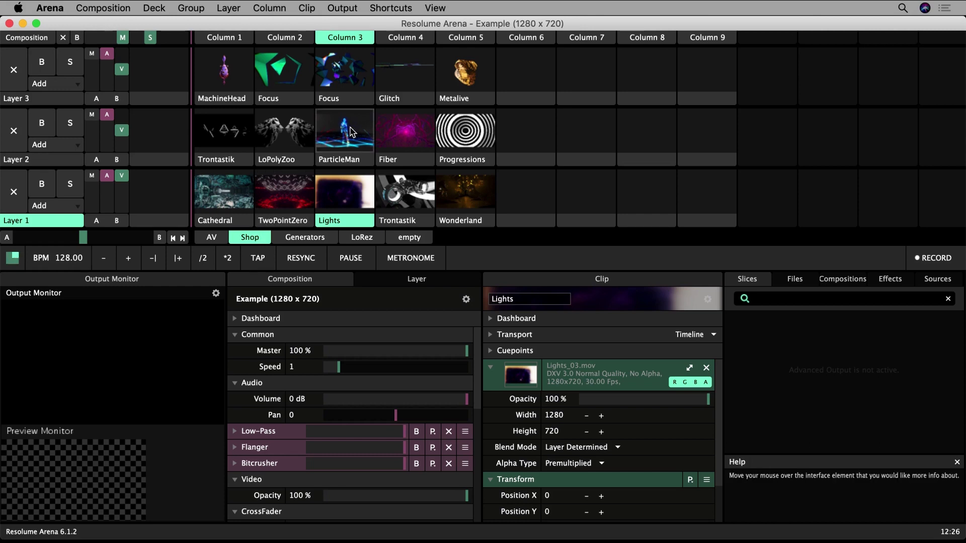
Play TwoPointZero, Fiber and Glitch, try Focus on Layer 3, then clear Layers 3 and 2
left_click(278, 206)
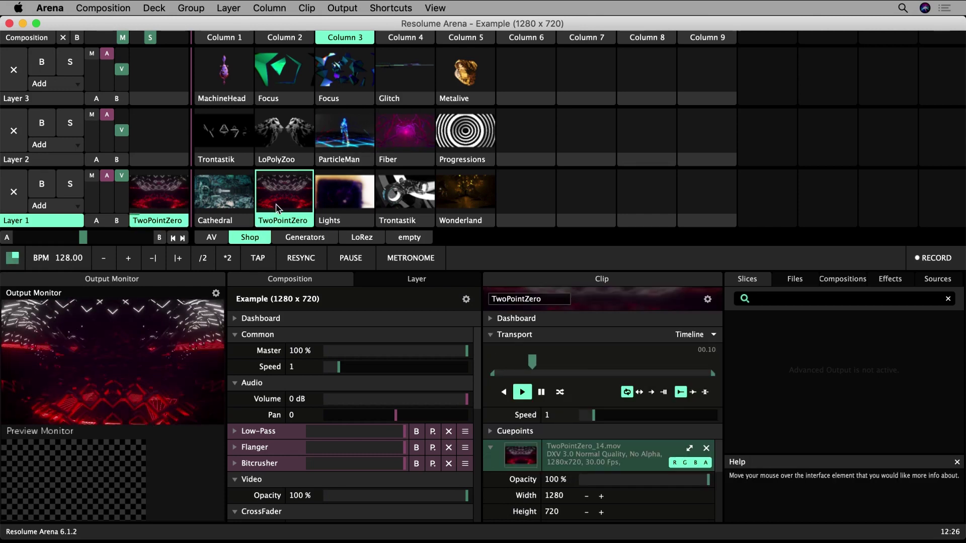
left_click(412, 137)
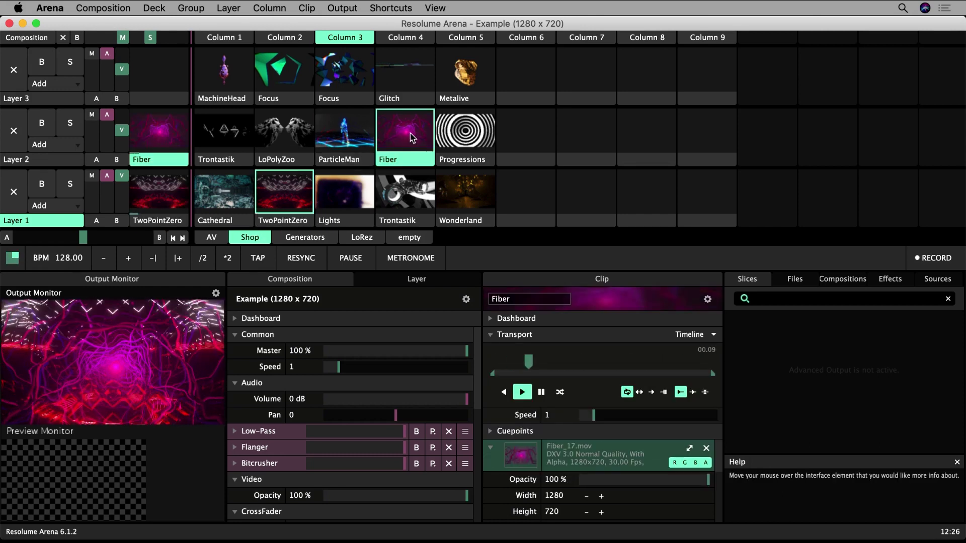
left_click(406, 83)
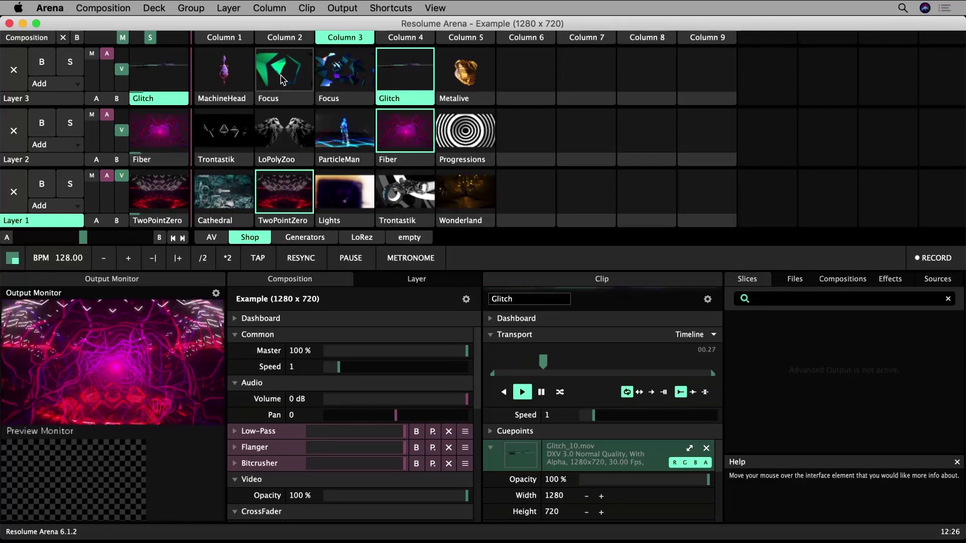
left_click(282, 80)
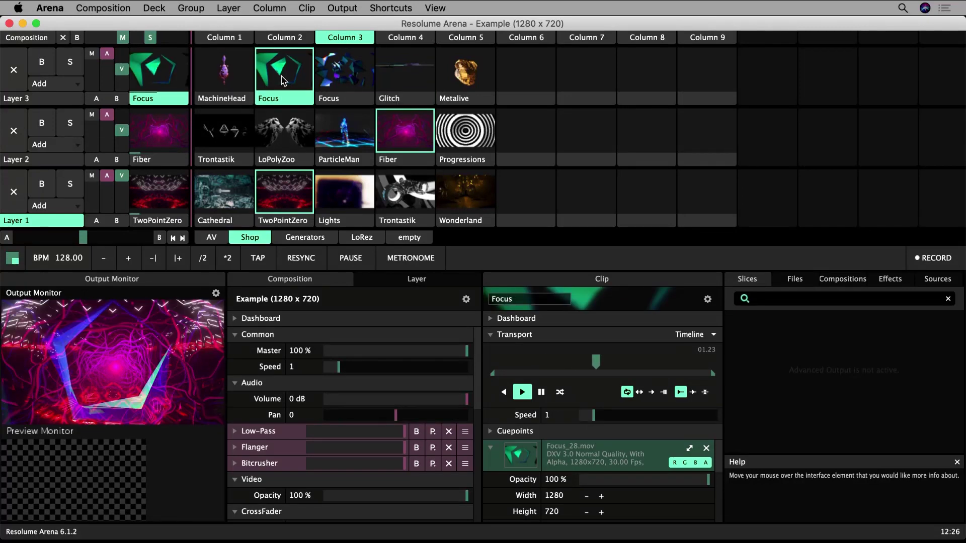
left_click(404, 70)
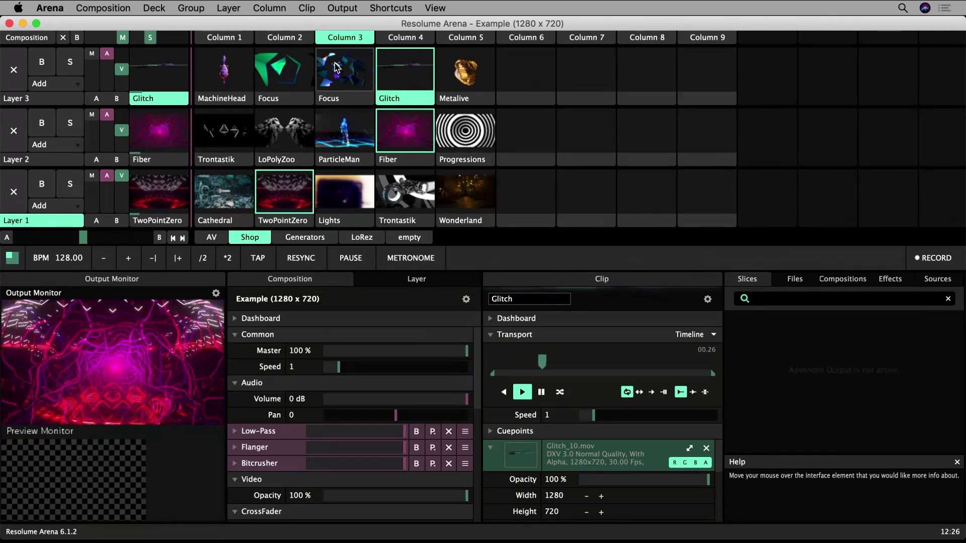
left_click(16, 74)
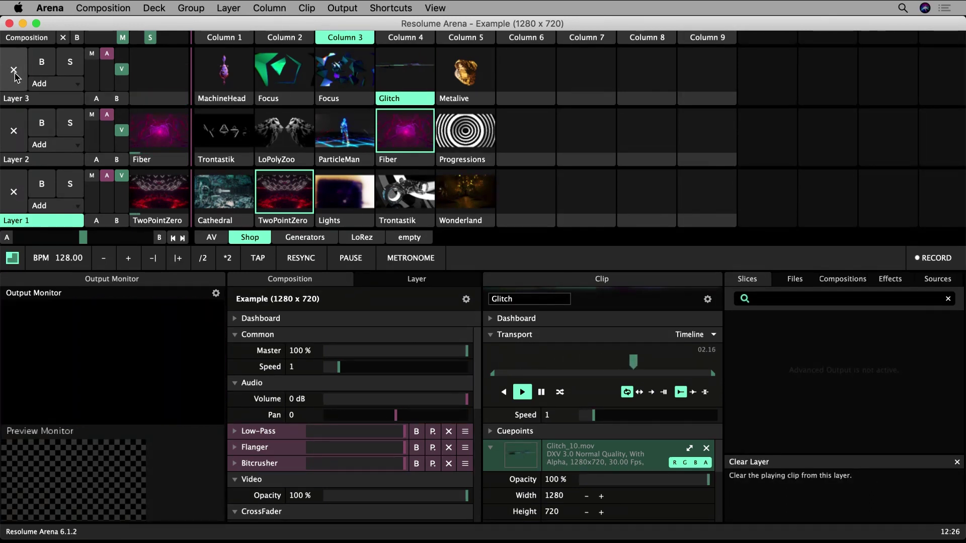
left_click(15, 134)
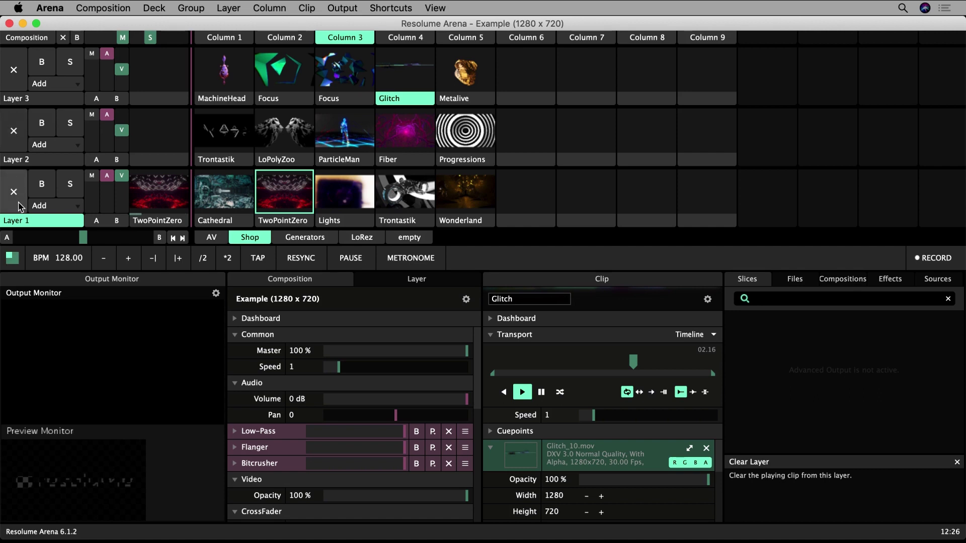
Cycle Layer 1 through Lights, Trontastik and Wonderland, then back to TwoPointZero
left_click(335, 205)
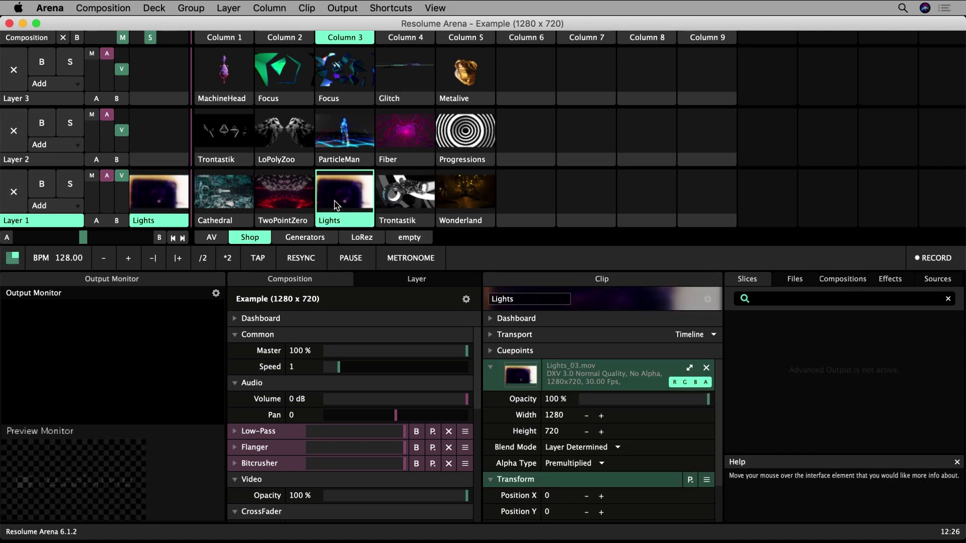
left_click(397, 207)
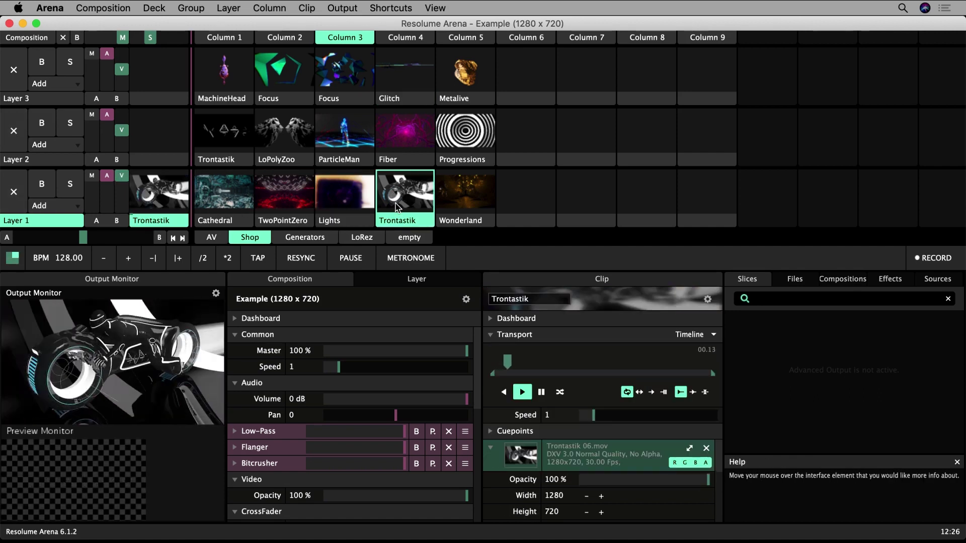
left_click(454, 208)
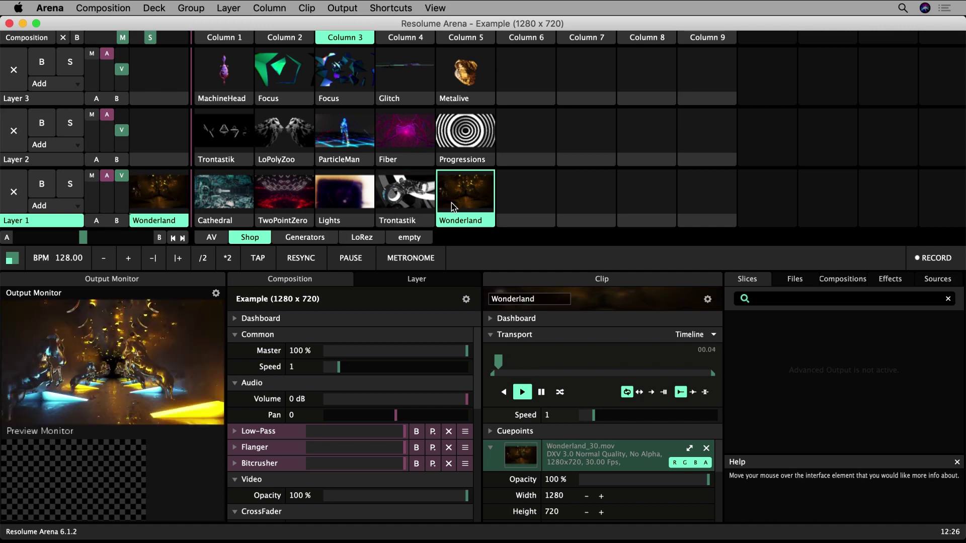
left_click(300, 201)
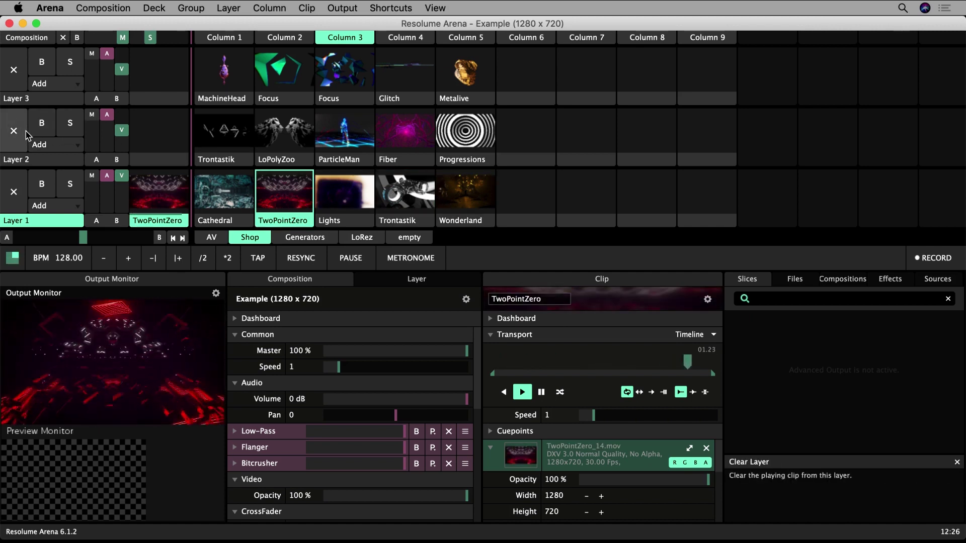
Play Fiber, Glitch and then ParticleMan, and load Fiber into the preview monitor
left_click(416, 141)
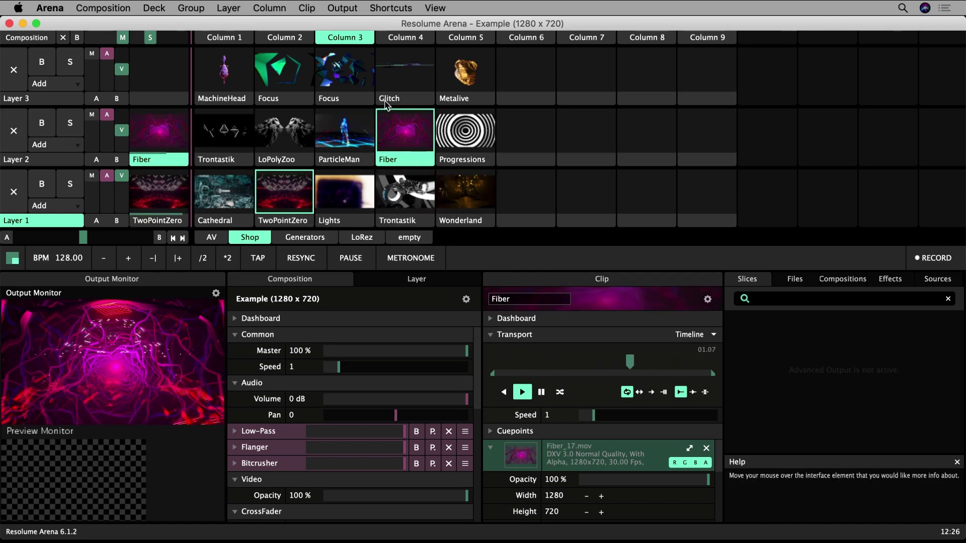
left_click(408, 70)
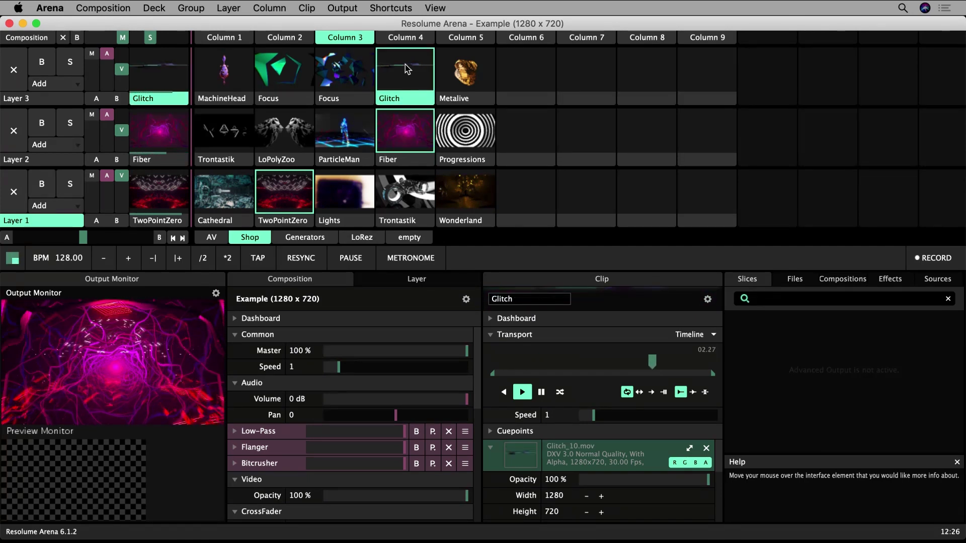
left_click(340, 129)
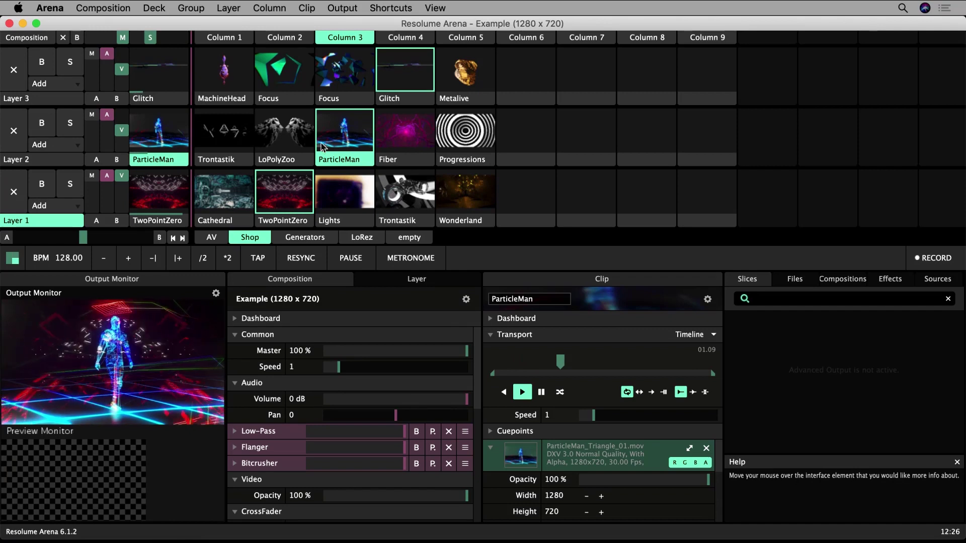
mouse_move(123, 388)
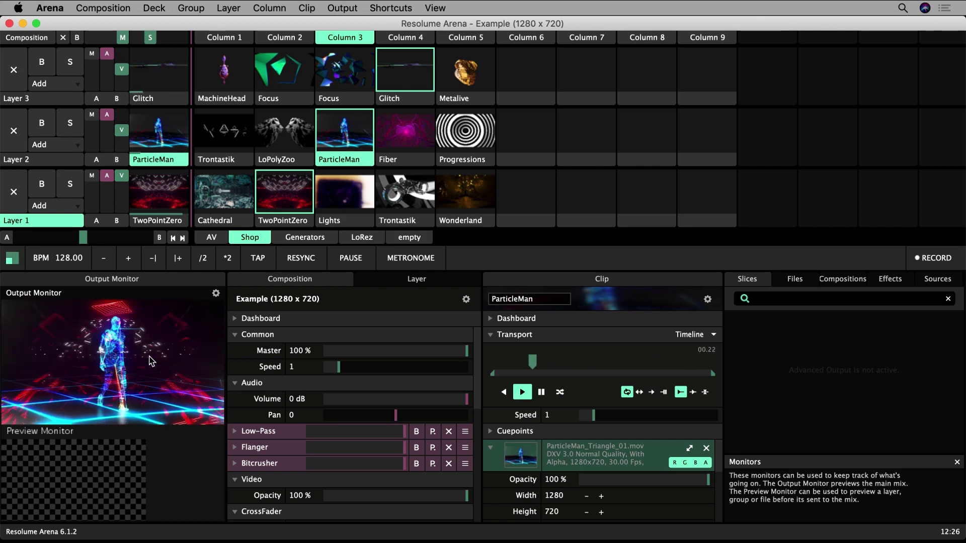
left_click(391, 162)
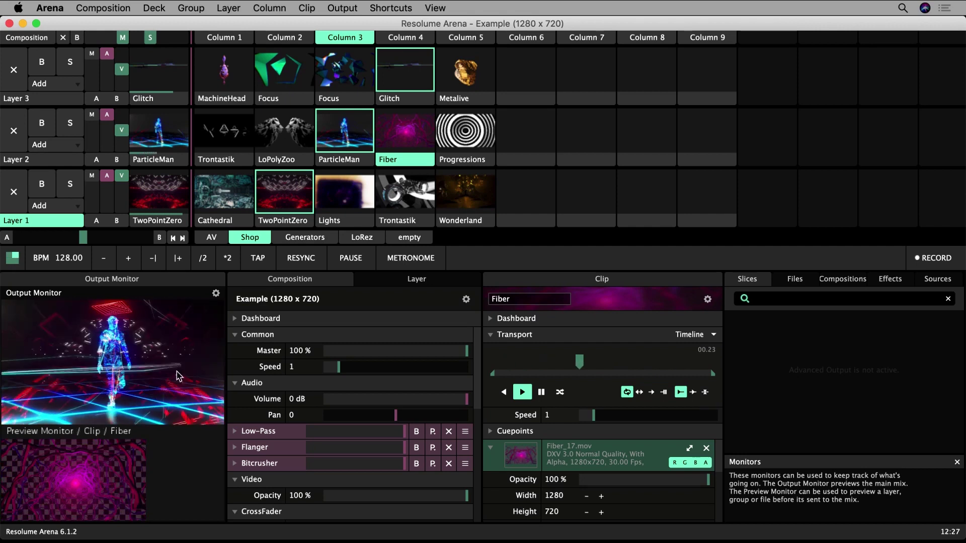
Play Fiber on Layer 2 and set the monitors to Side By Side
left_click(399, 143)
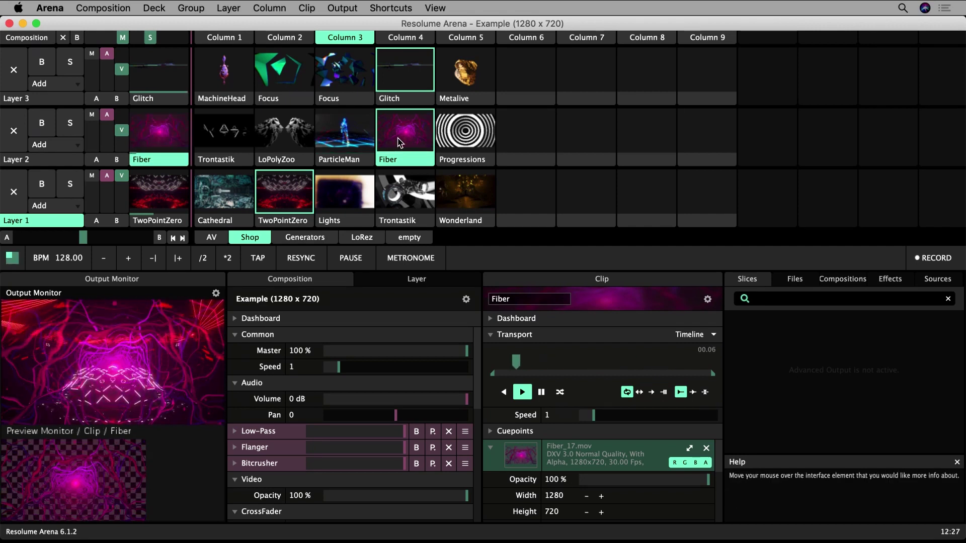
left_click(216, 293)
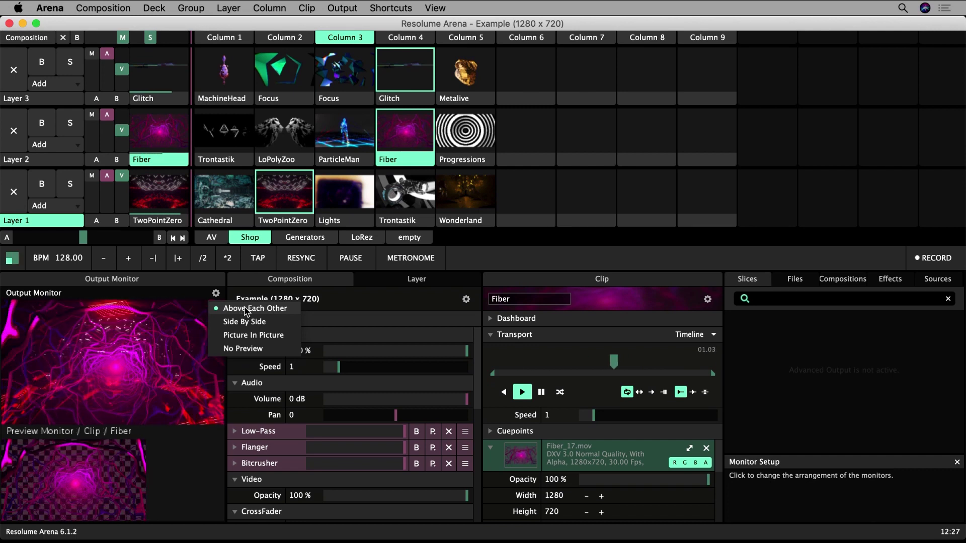
left_click(236, 322)
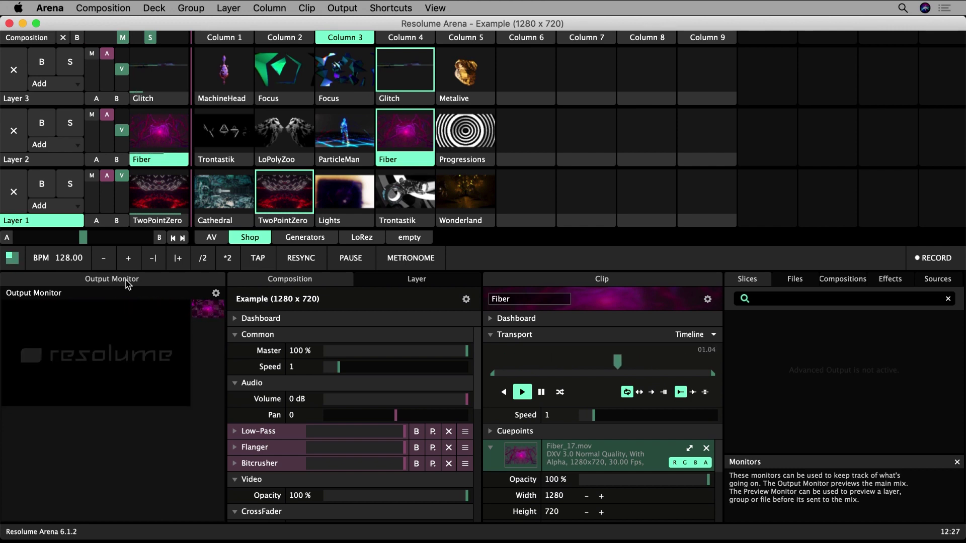
mouse_move(134, 280)
left_mouse_down()
mouse_move(151, 242)
mouse_move(129, 281)
left_mouse_up()
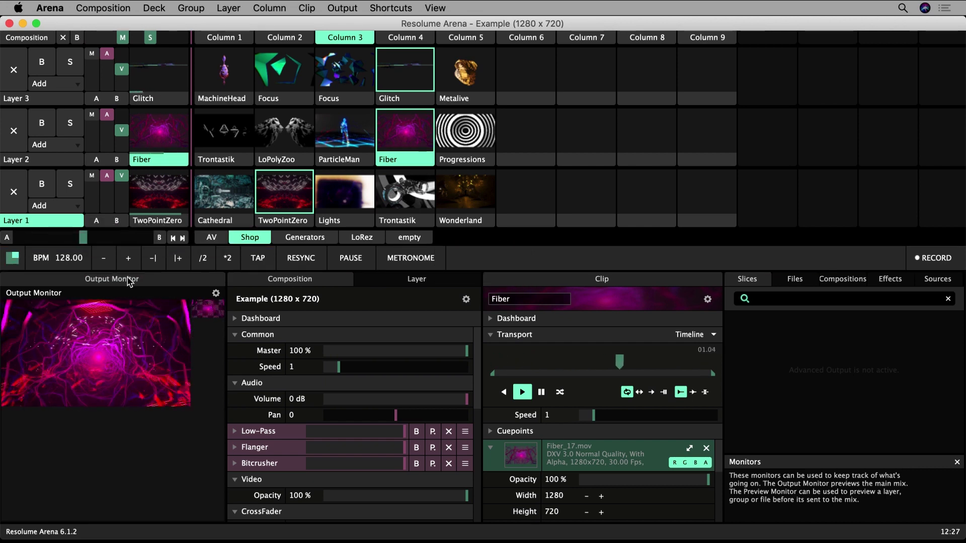
Try Picture In Picture, then set the monitor arrangement to No Preview
left_click(215, 292)
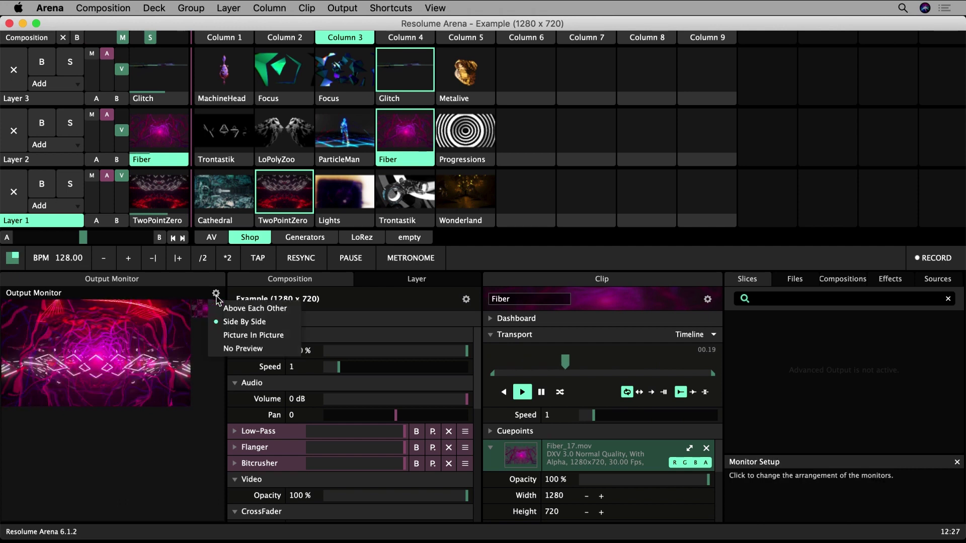
left_click(221, 337)
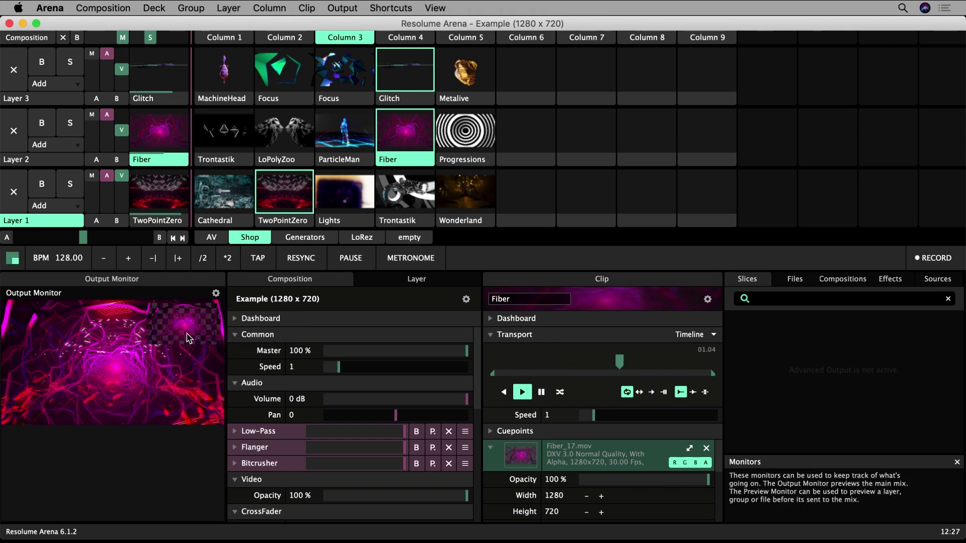
left_click(216, 294)
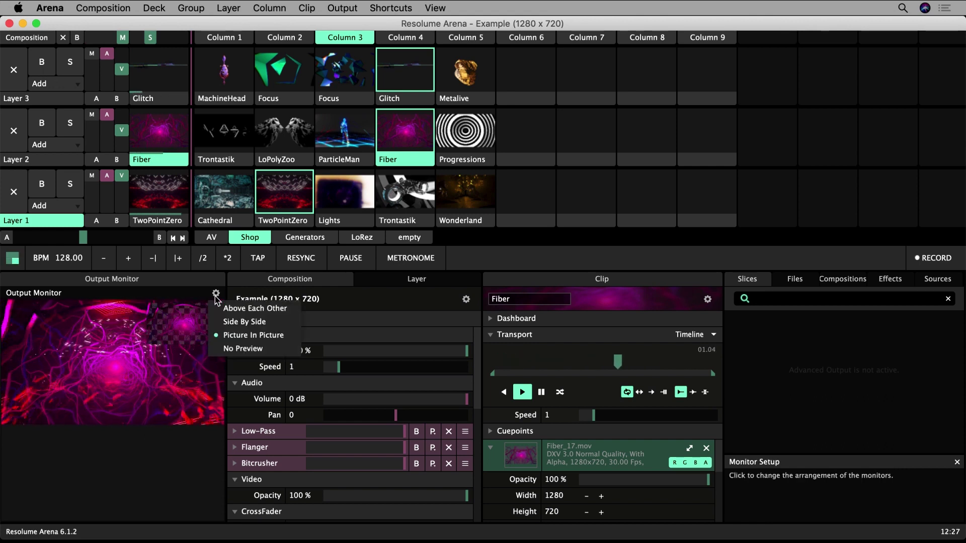
left_click(228, 349)
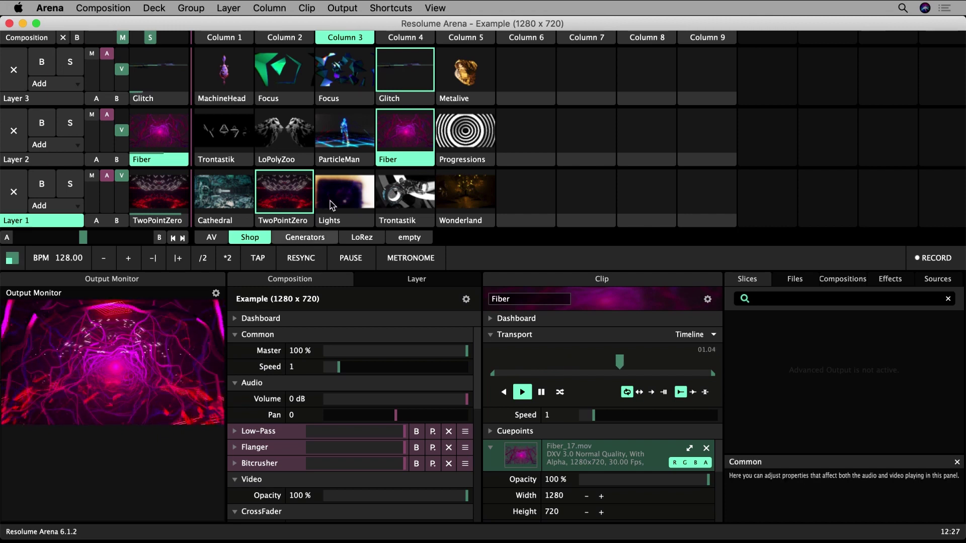
Restore the Default layout via View > Layout and switch between Layer and Composition properties
left_click(433, 8)
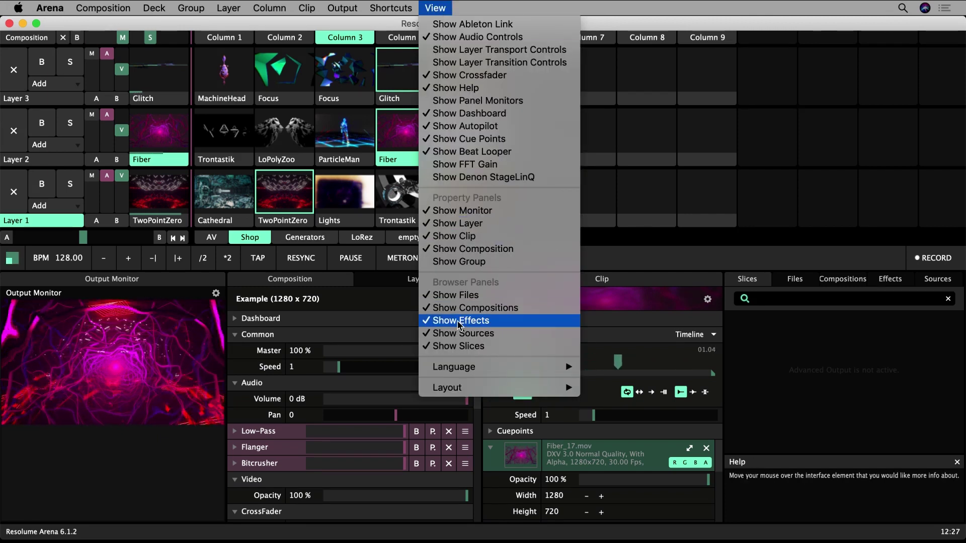
mouse_move(452, 390)
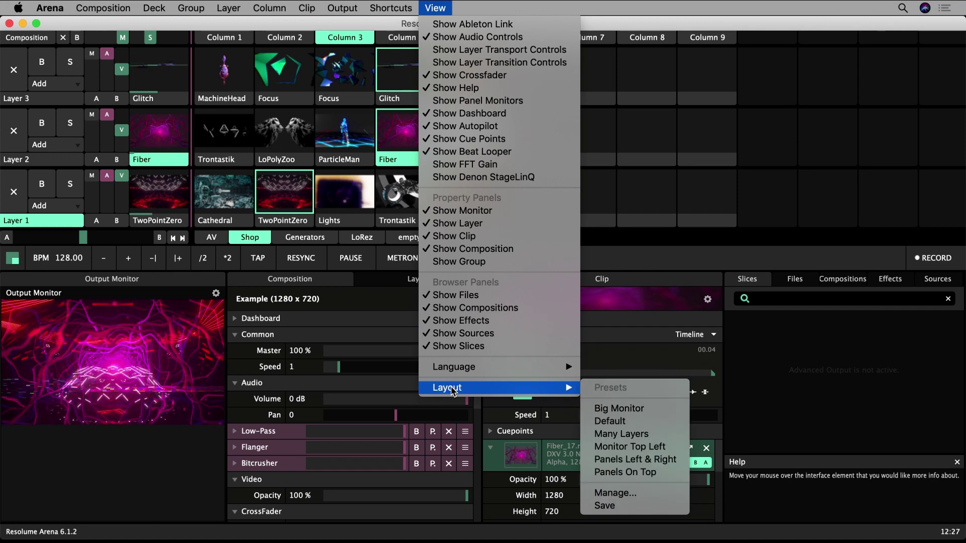
left_click(599, 422)
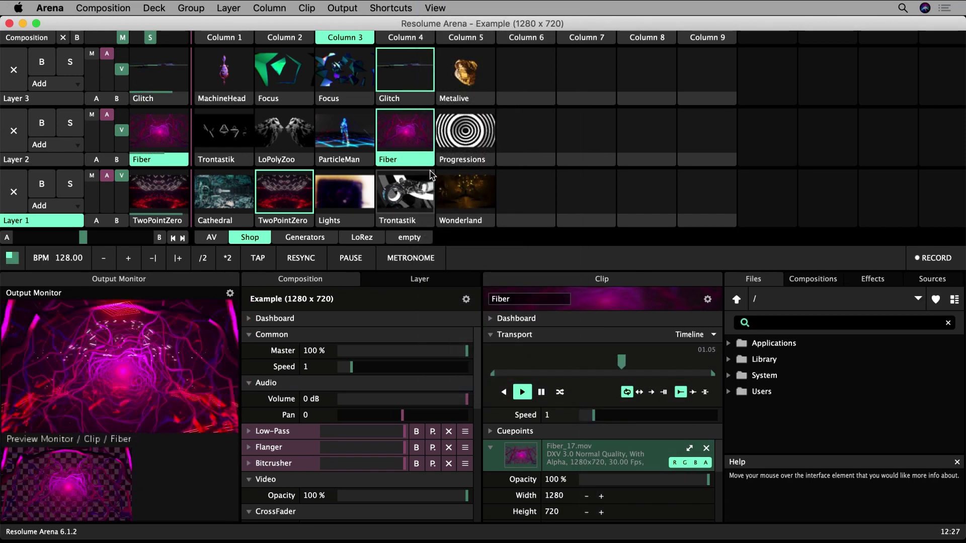
left_click(400, 279)
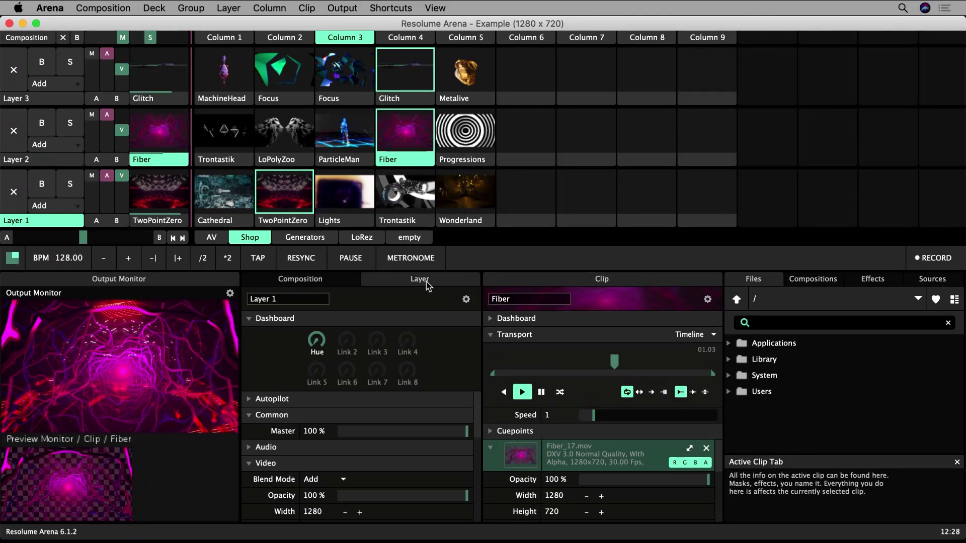
left_click(330, 281)
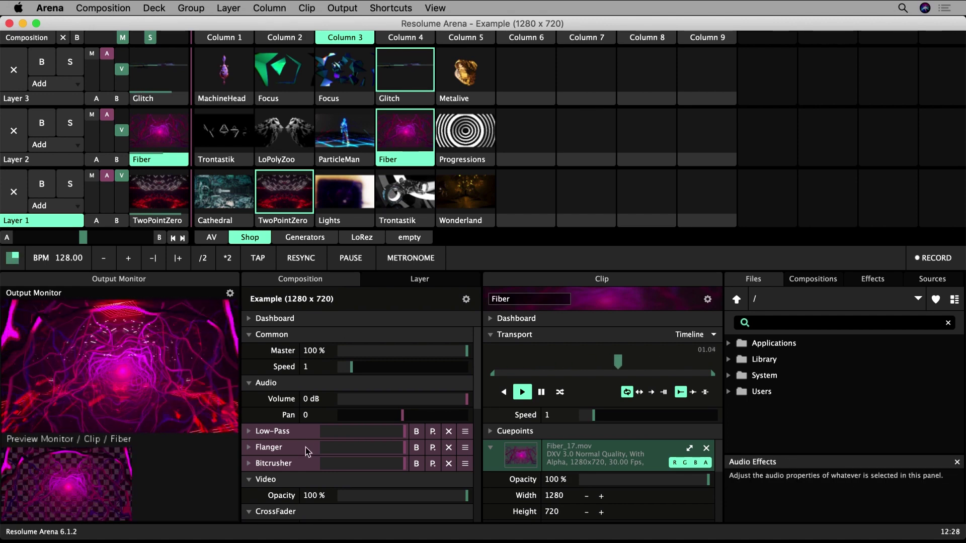
Change composition Scale and Rotation, then reset Anchor, Rotation to 0° and Scale to 100%
scroll(296, 468, "down", 10)
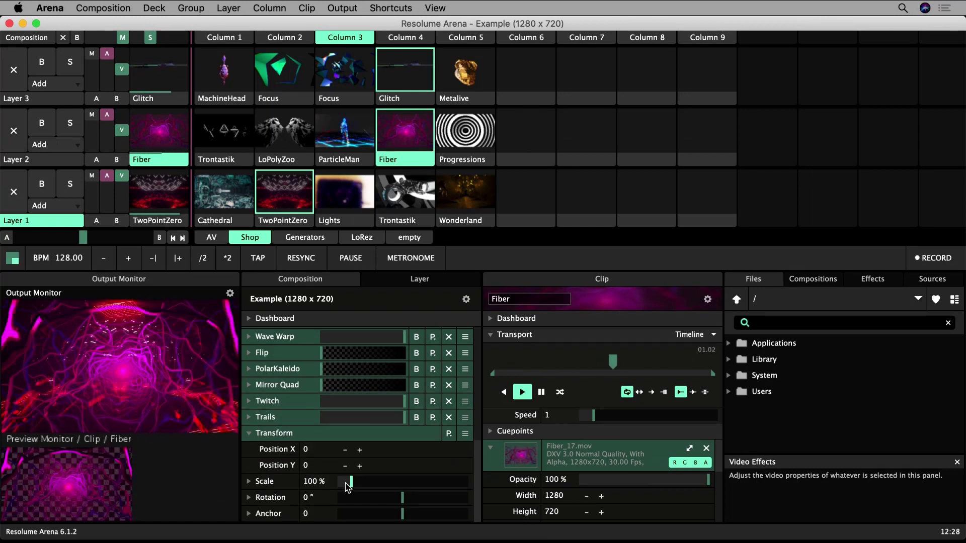
left_click_drag(351, 481, 347, 484)
left_click_drag(402, 502, 404, 516)
double_click(404, 516)
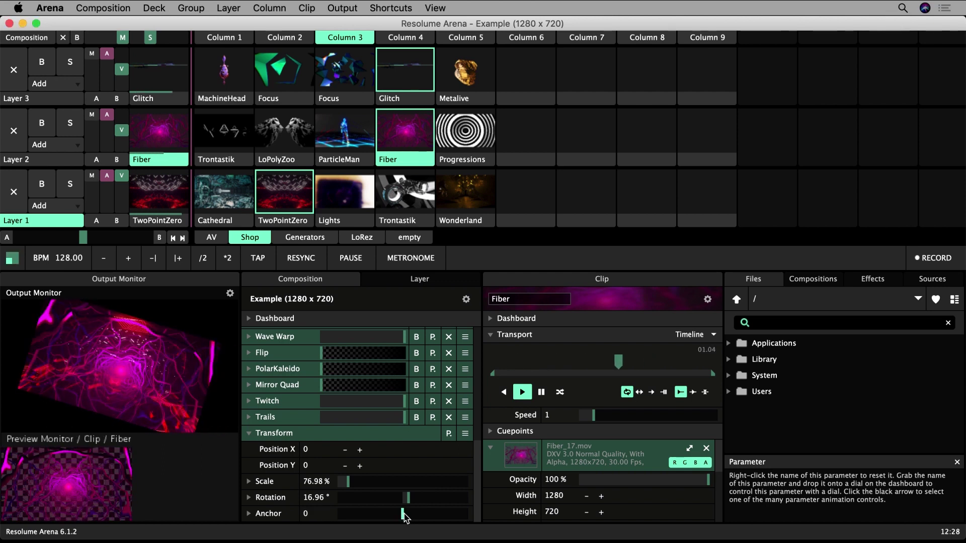
double_click(408, 500)
double_click(348, 482)
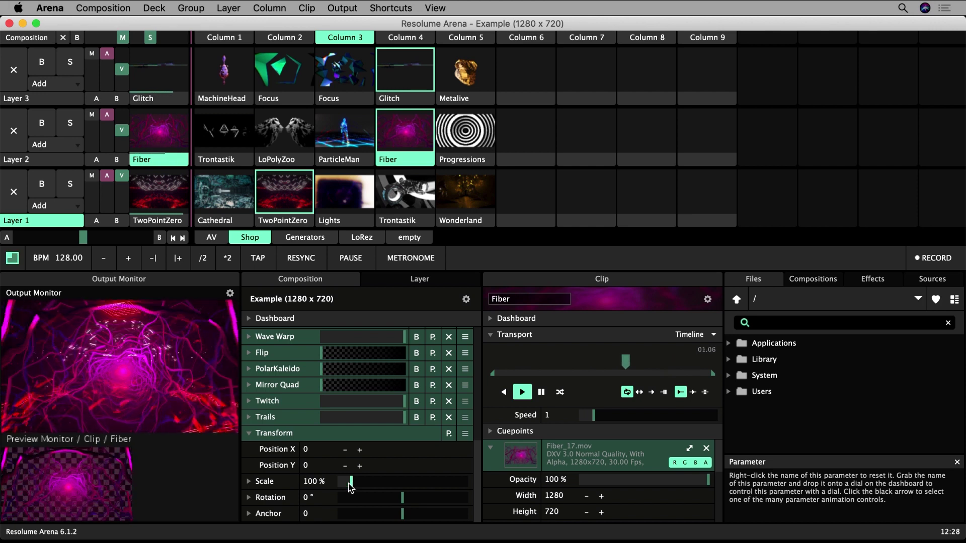
Drag the Shaper generator from Sources into Layer 2 Column 6 and launch it
left_click(418, 281)
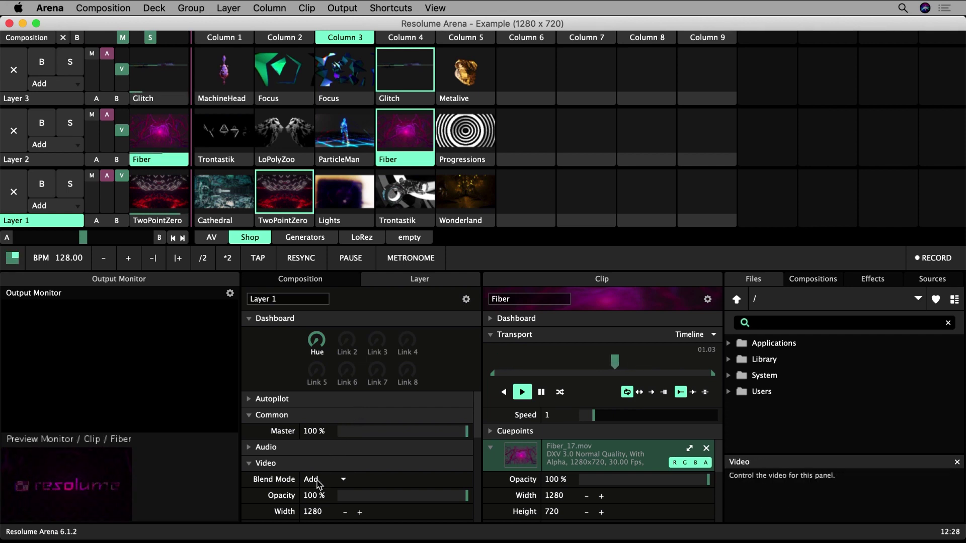
left_click(931, 279)
scroll(819, 400, "down", 3)
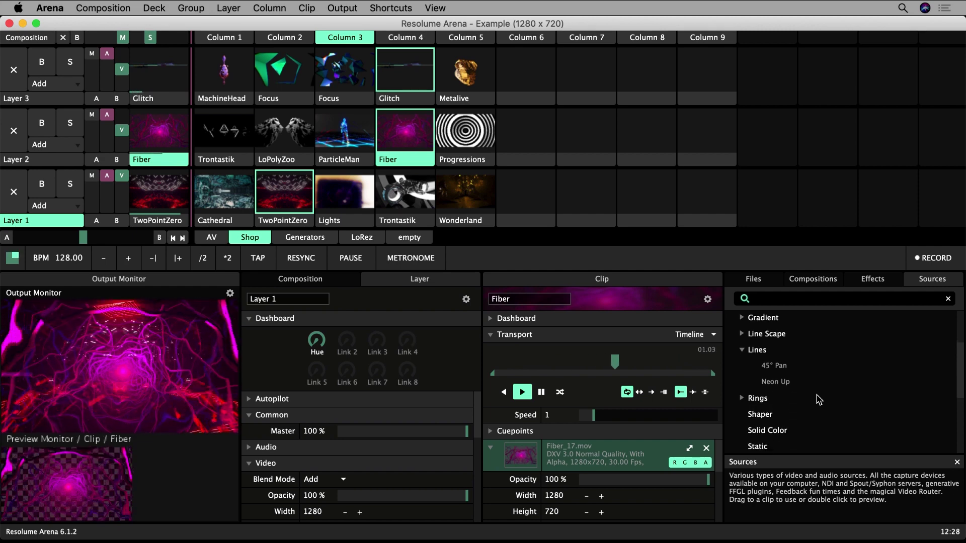
left_click_drag(761, 416, 534, 139)
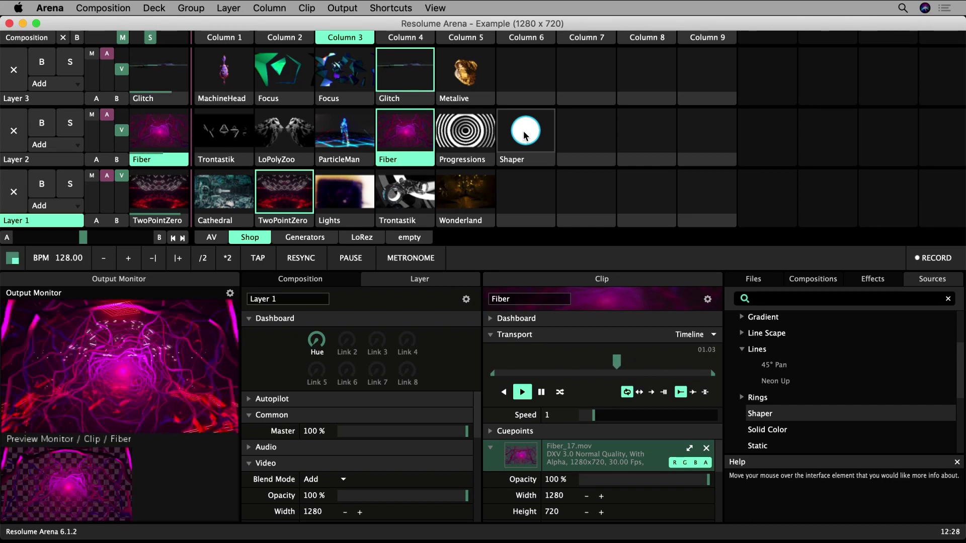
left_click(524, 136)
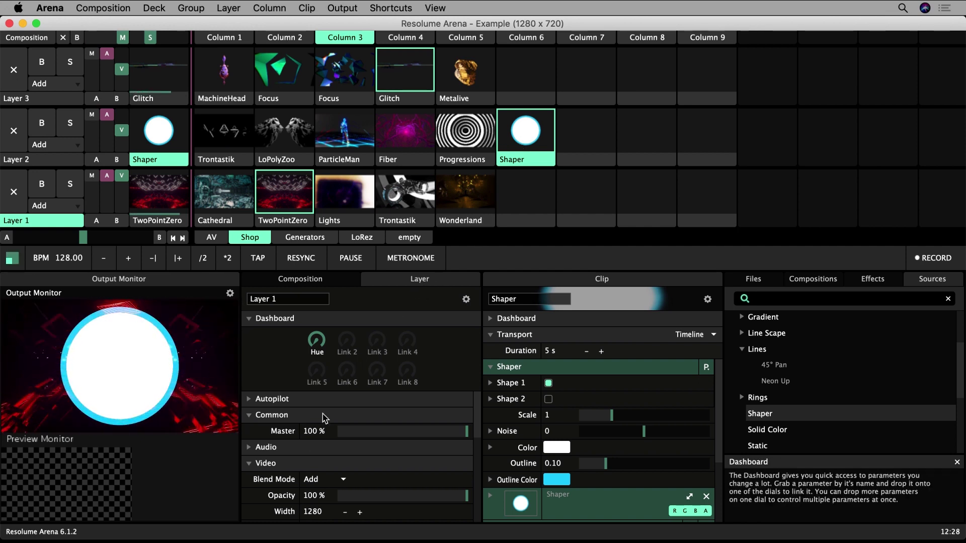
Show Layer 2's properties and drag its Opacity slider to make the layer more transparent
scroll(300, 476, "down", 3)
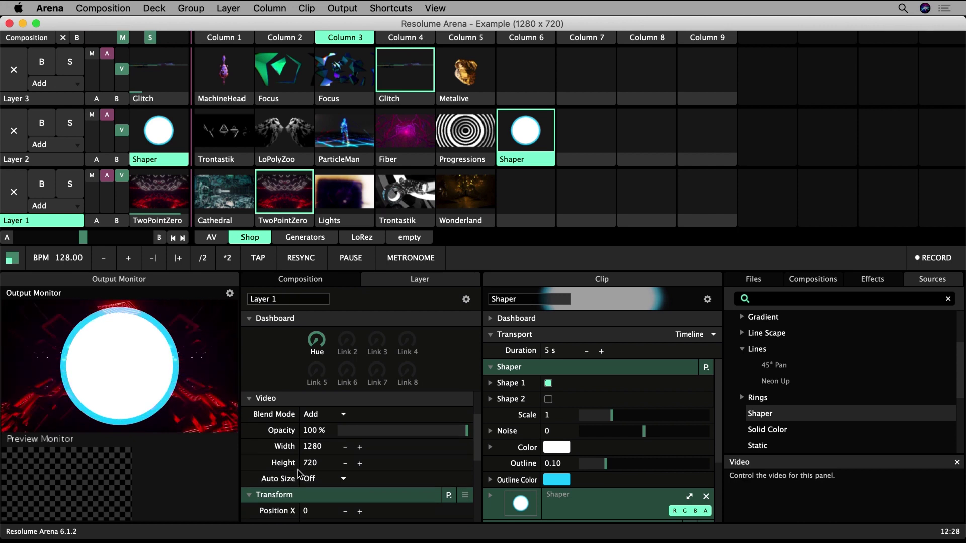
left_click(43, 160)
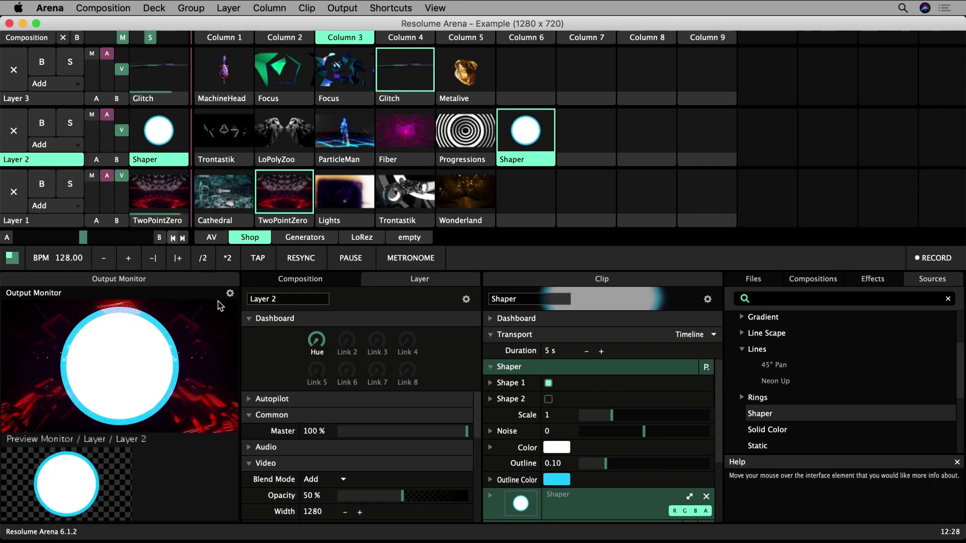
scroll(352, 453, "down", 3)
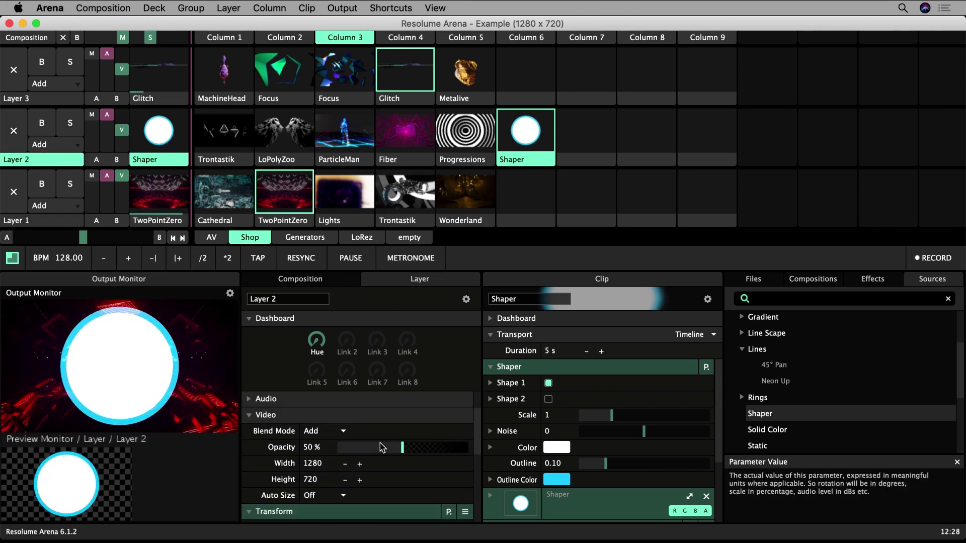
left_click_drag(402, 447, 606, 349)
Fade Layer 2's V fader up and back down, with Position X at 178 in Transform
scroll(358, 470, "down", 3)
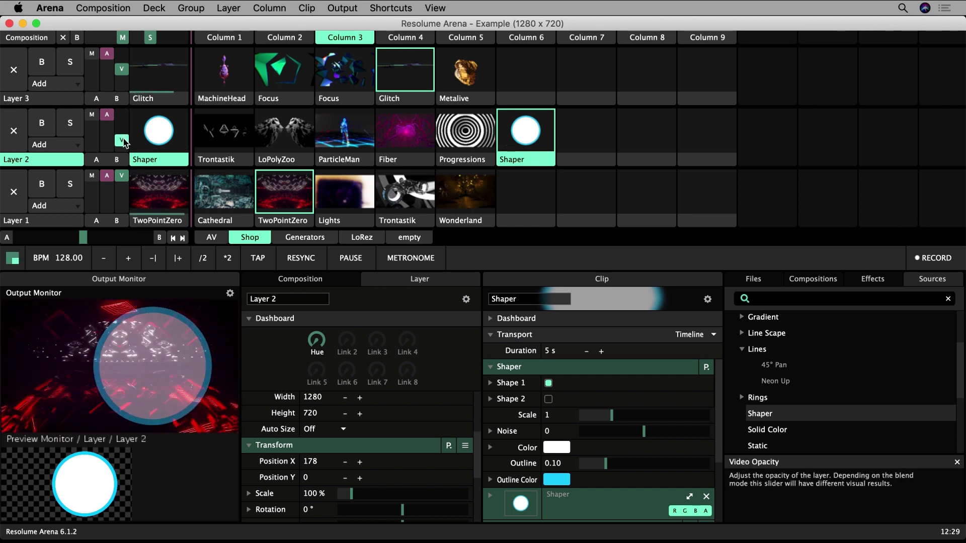
left_click_drag(123, 142, 123, 122)
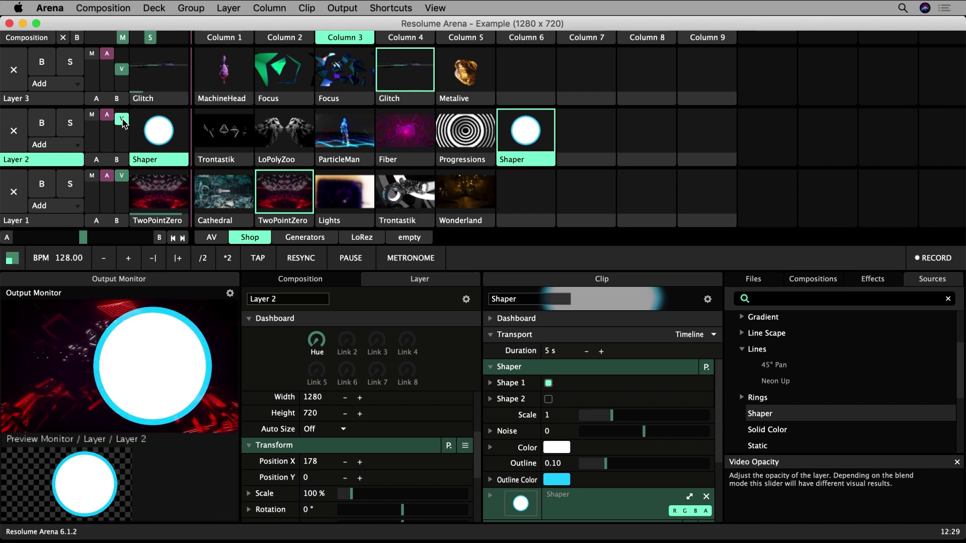
left_click_drag(123, 122, 122, 122)
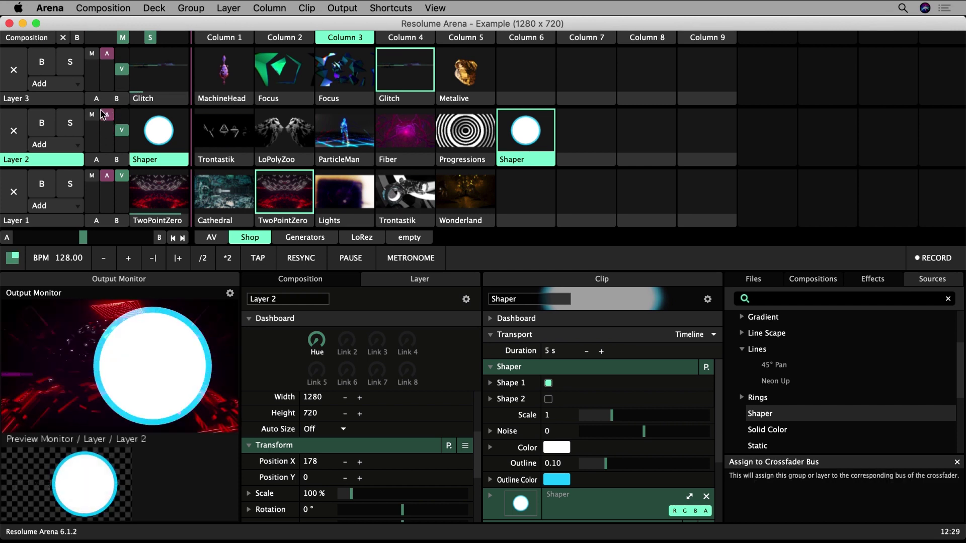
Lower Layer 2's M fader, then toggle its Bypass and Solo on and off
mouse_move(91, 115)
left_mouse_down()
mouse_move(94, 144)
mouse_move(93, 108)
left_mouse_up()
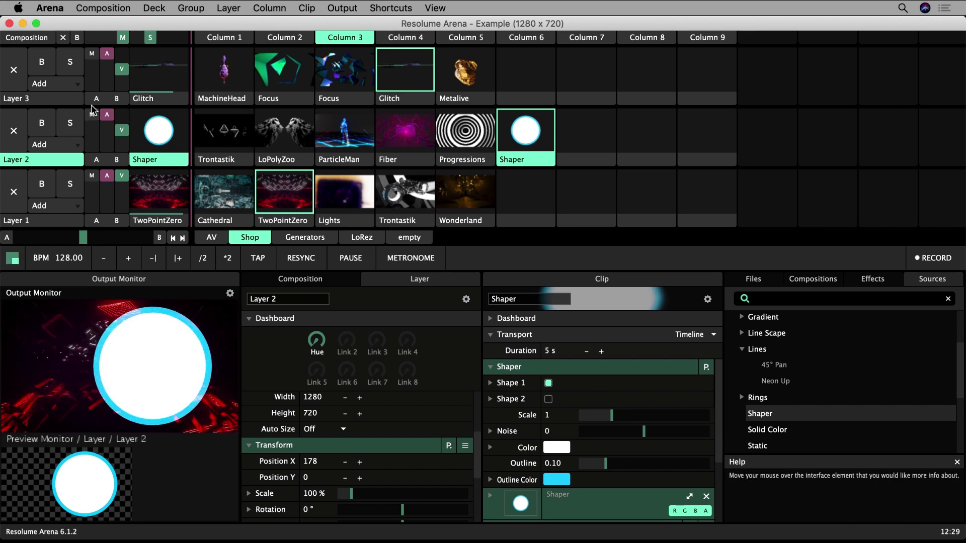
left_click(42, 123)
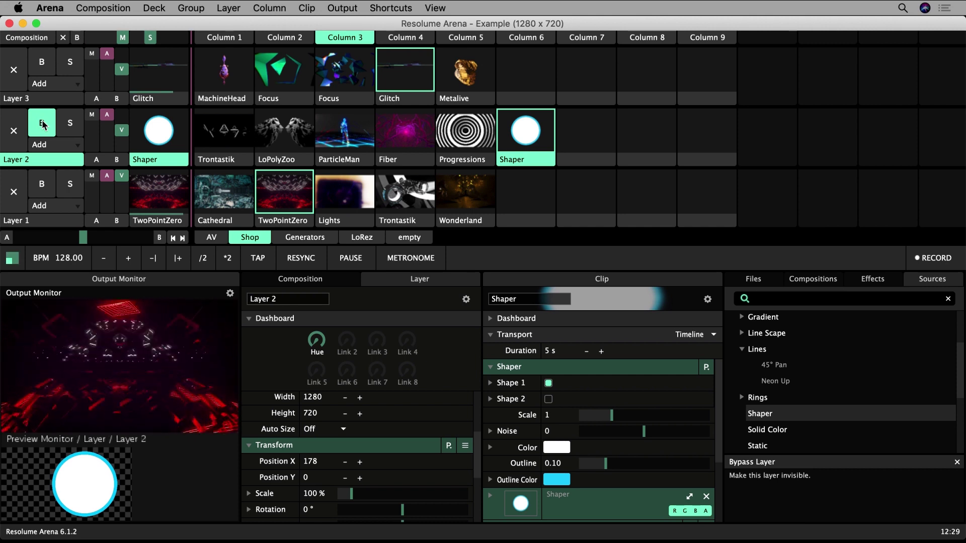
left_click(42, 124)
left_click(70, 129)
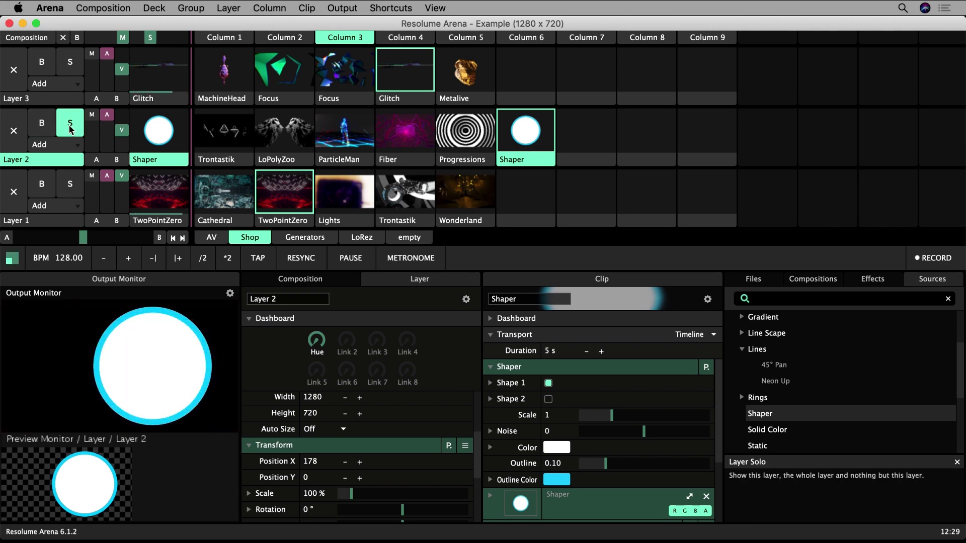
left_click(70, 128)
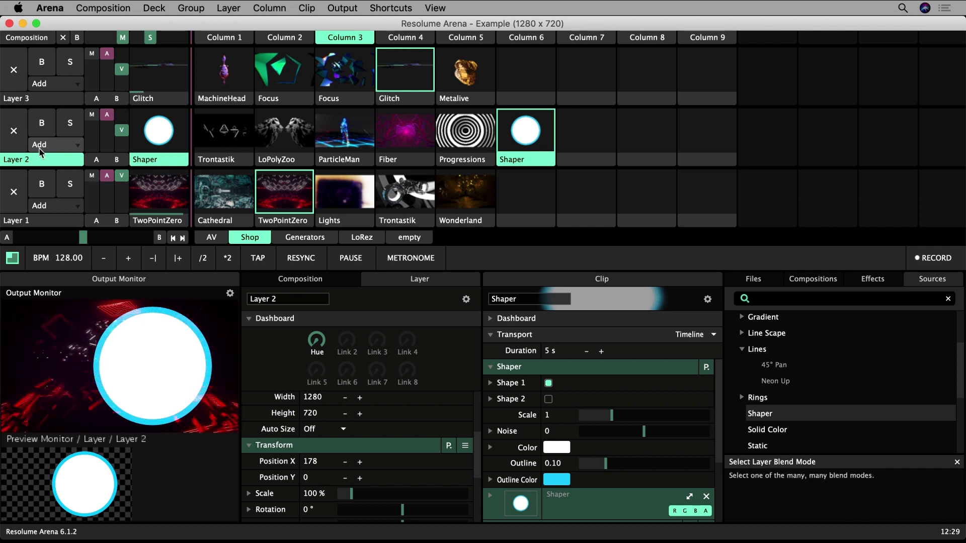
Try the Cube and Lighten blend modes on Layer 2
left_click(78, 146)
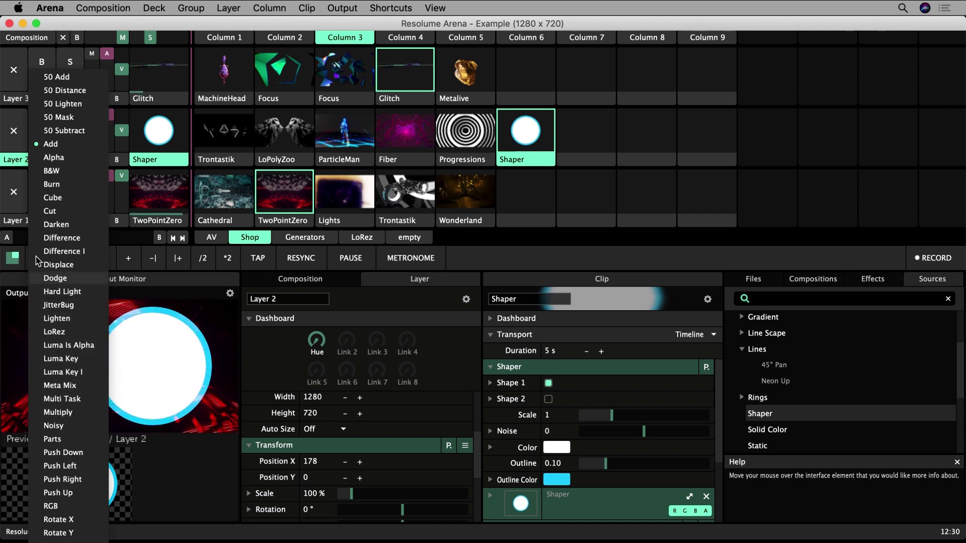
left_click(14, 163)
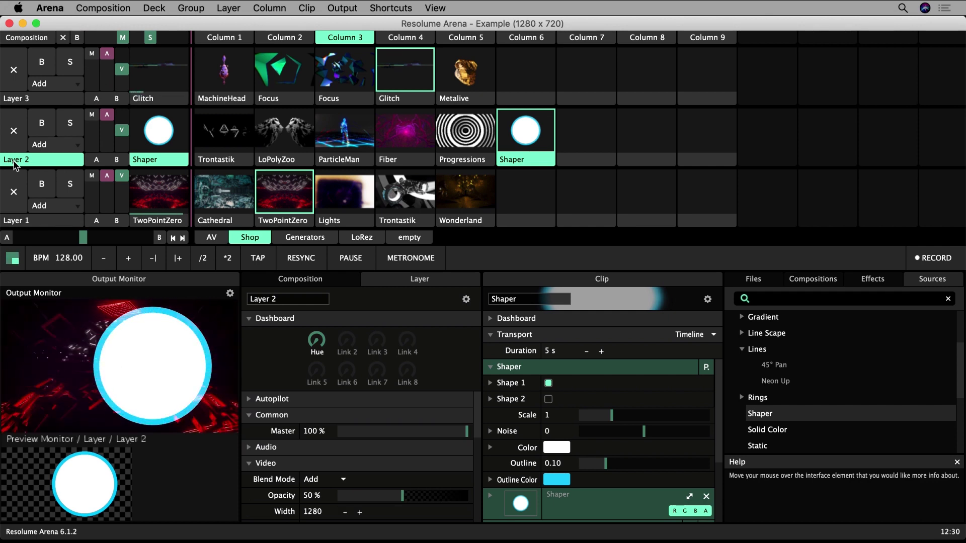
left_click(50, 144)
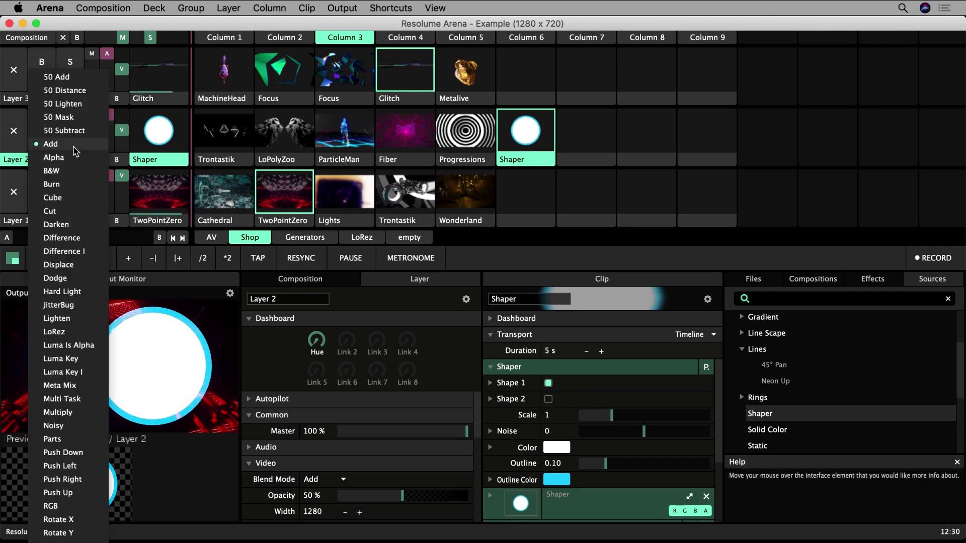
left_click(66, 199)
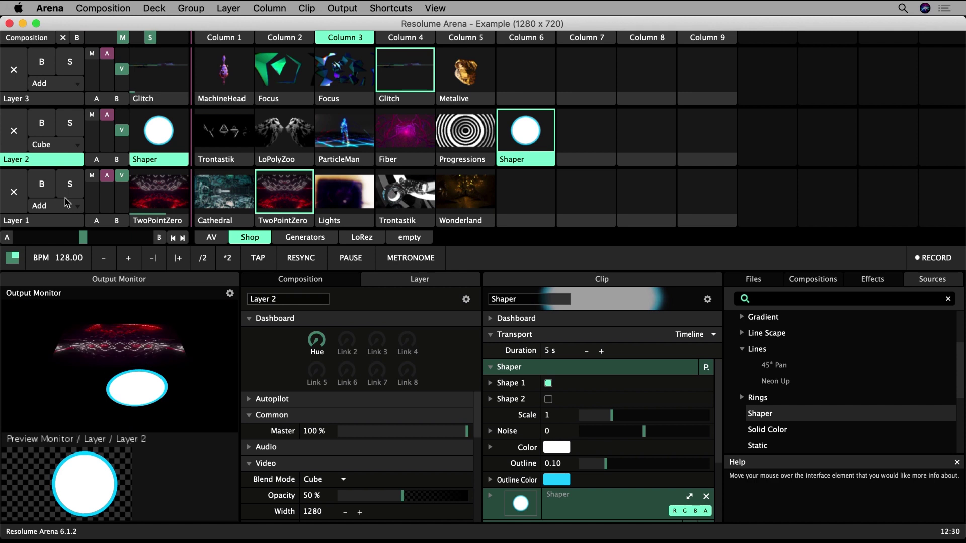
left_click(78, 147)
left_click(68, 264)
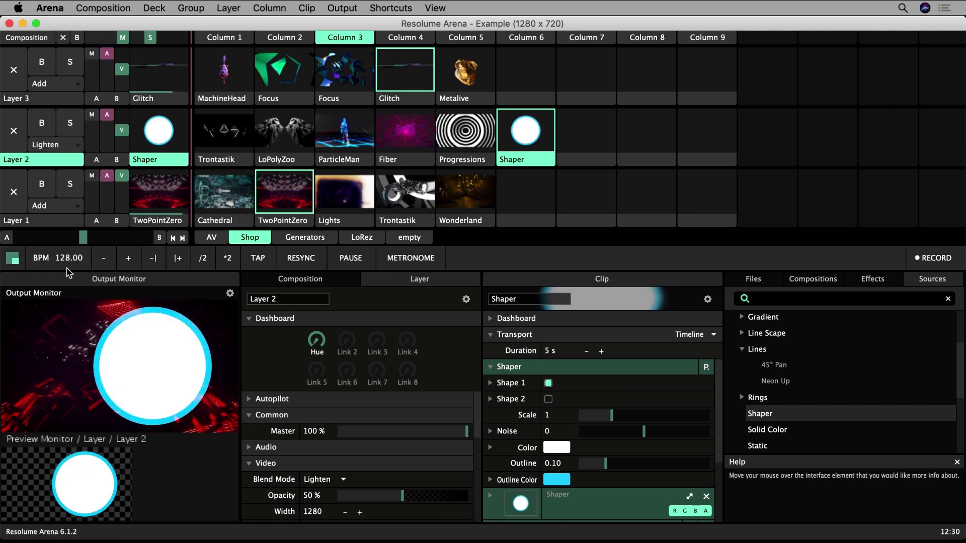
Try Screen on Layer 2, then set its blend mode back to Add
left_click(75, 151)
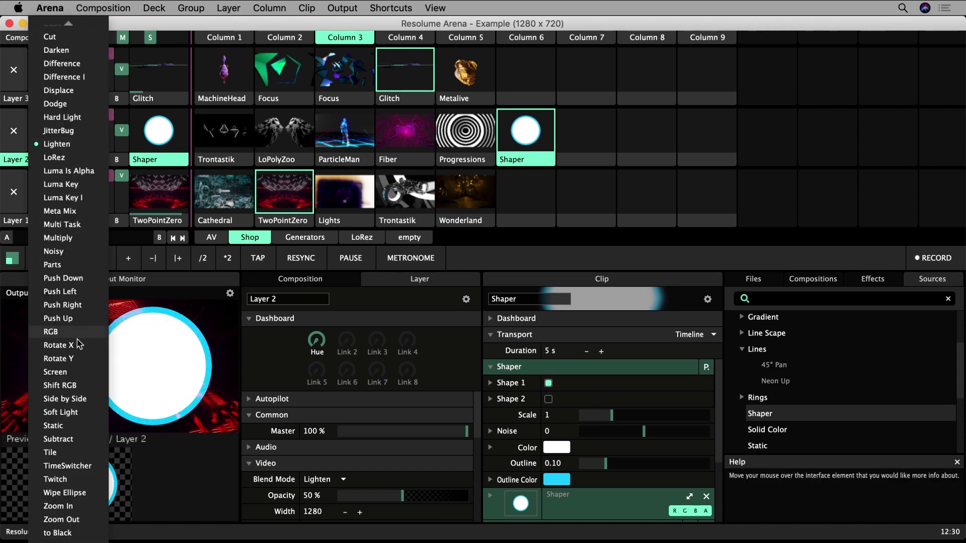
left_click(66, 373)
left_click(75, 147)
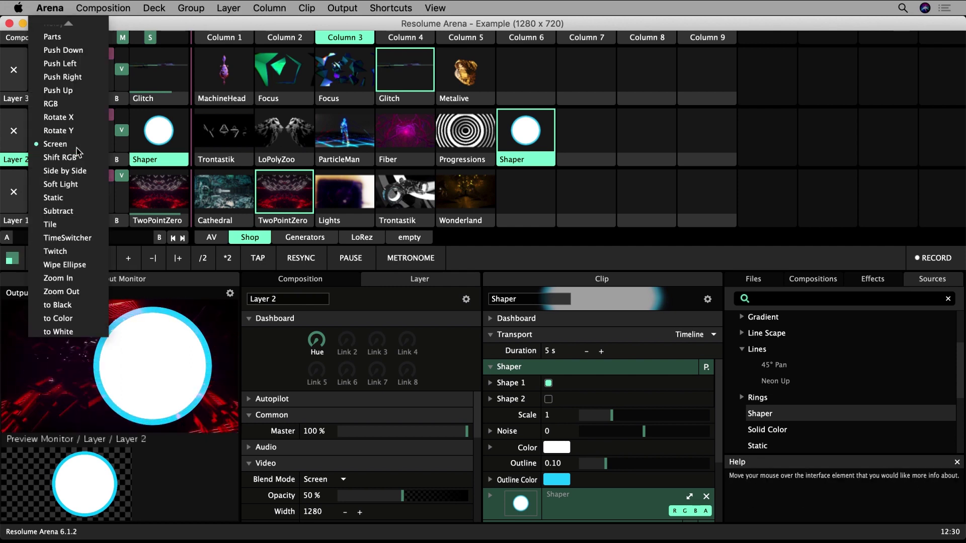
scroll(77, 151, "up", 10)
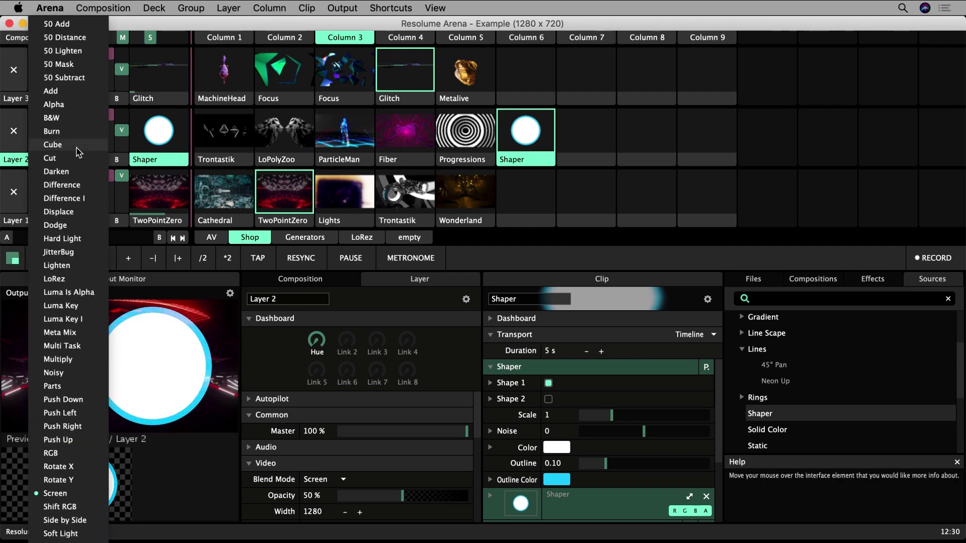
left_click(65, 93)
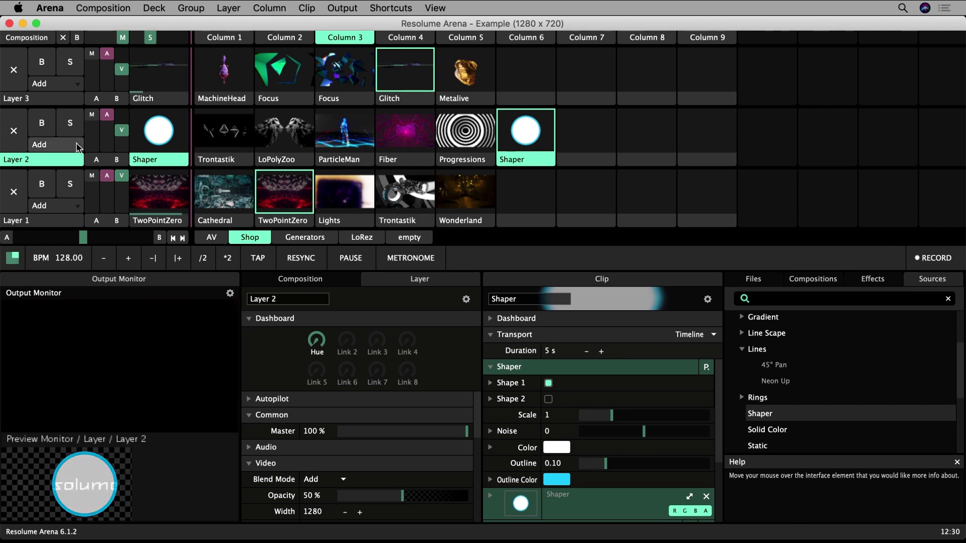
left_click(55, 144)
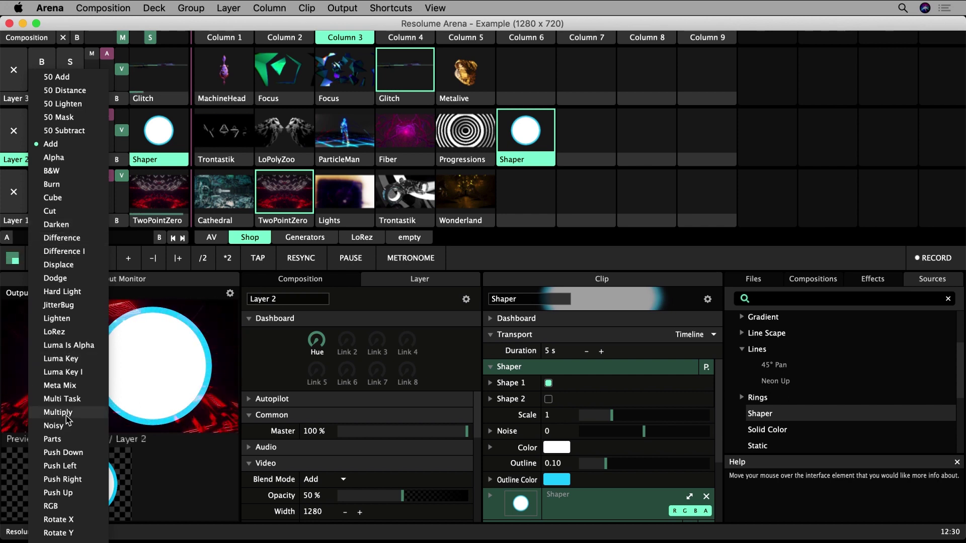
Launch the Progressions clip on Layer 2 and reset Position X to 0
left_click(461, 141)
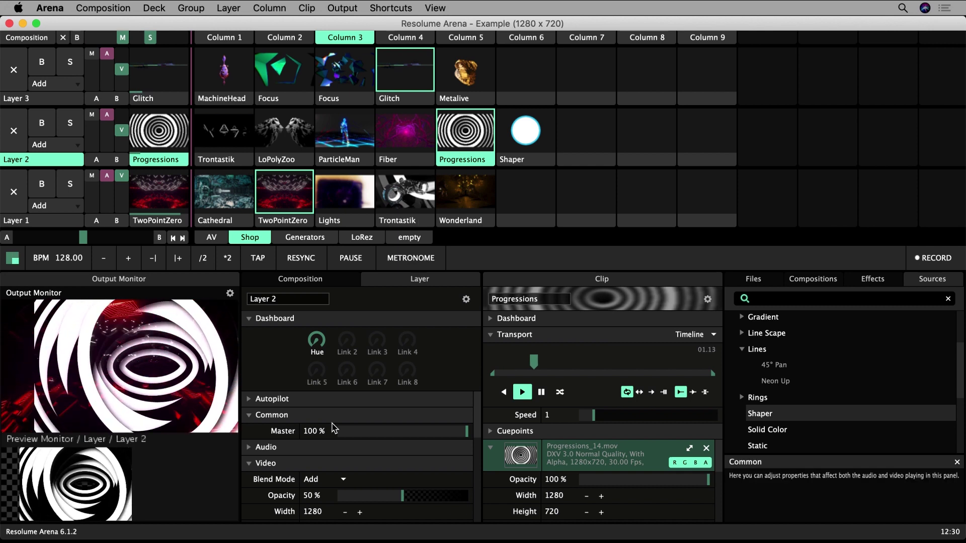
scroll(332, 427, "down", 4)
scroll(331, 427, "down", 1)
double_click(355, 456)
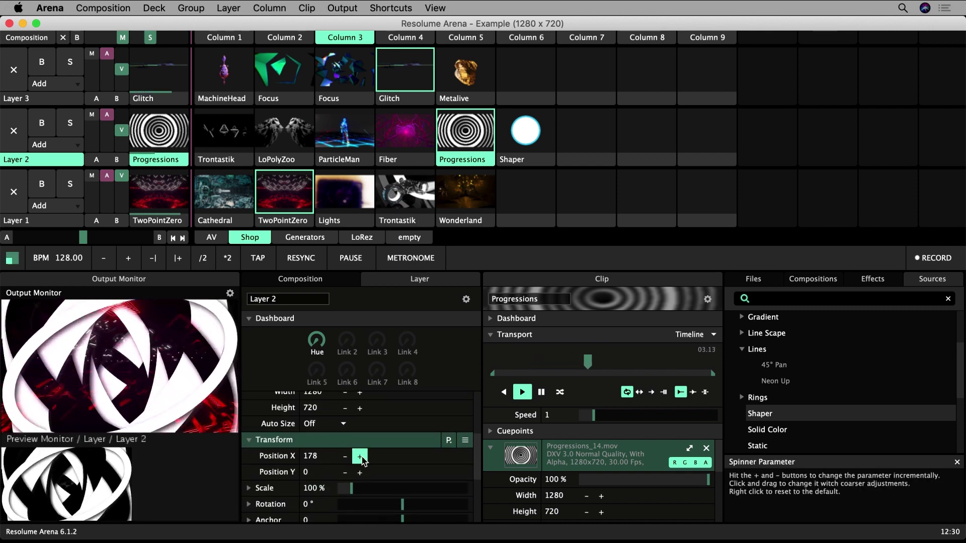
Try Multiply and Subtract blend modes on Layer 2, then return it to Add
left_click(77, 144)
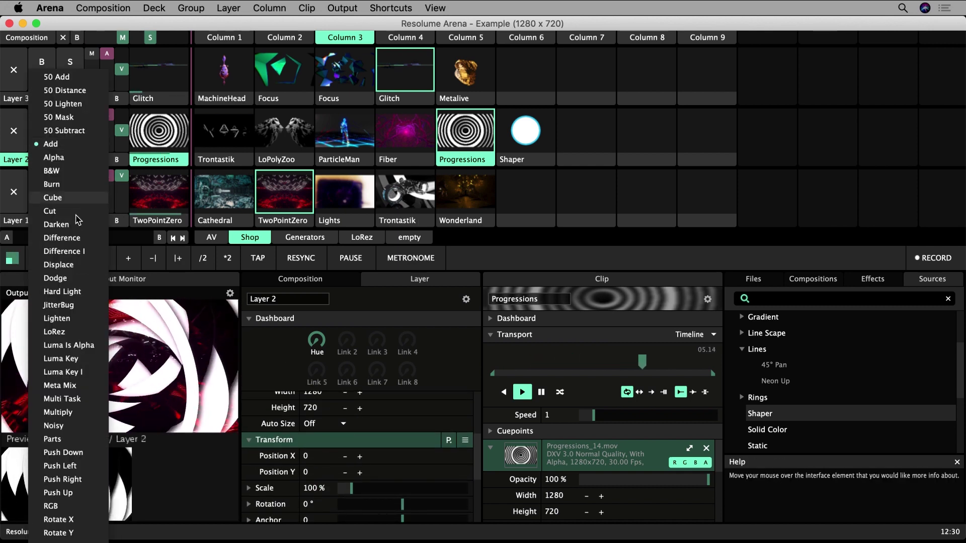
left_click(59, 412)
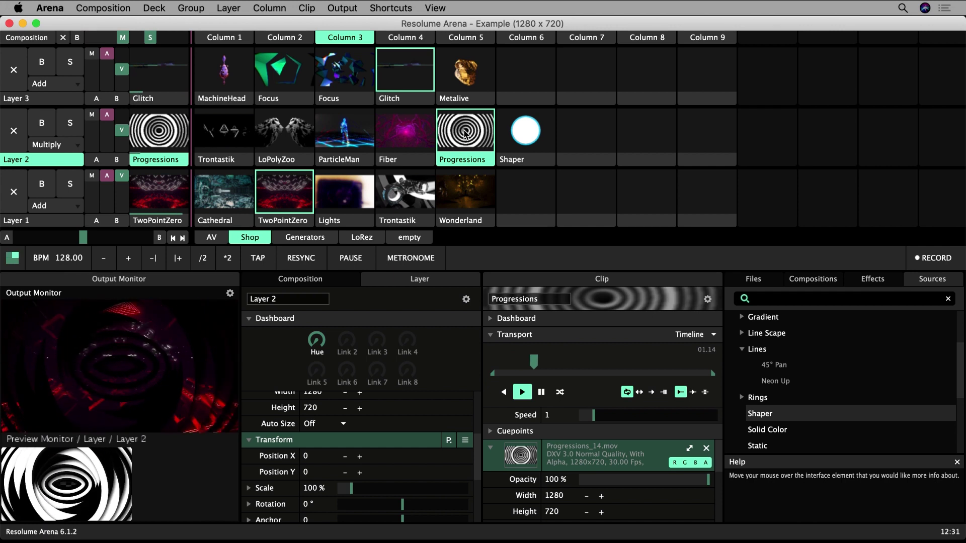
left_click(65, 150)
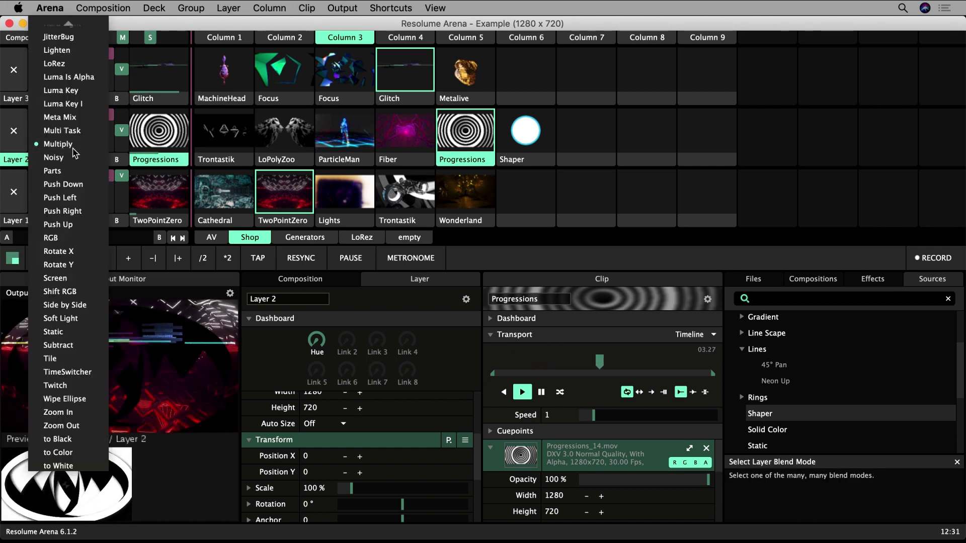
left_click(70, 345)
left_click(75, 147)
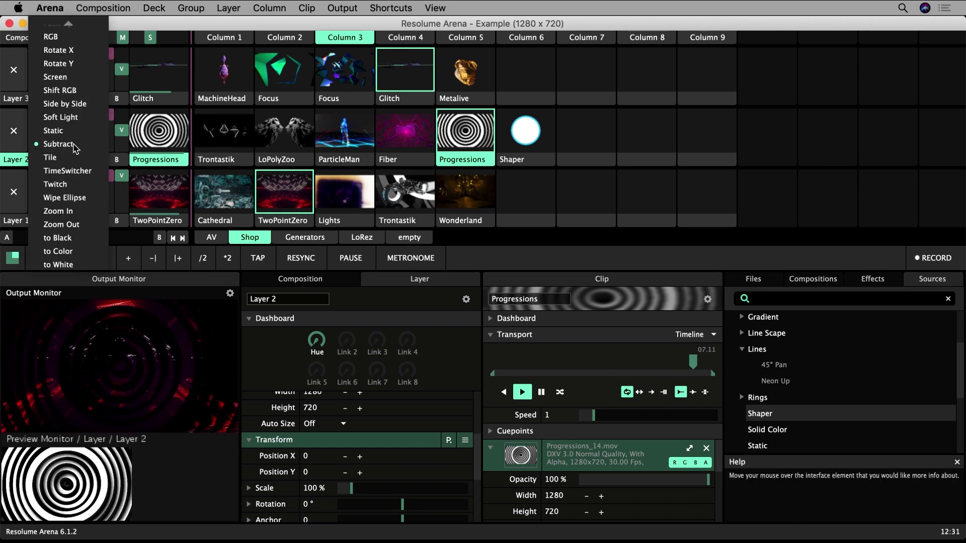
scroll(75, 147, "up", 10)
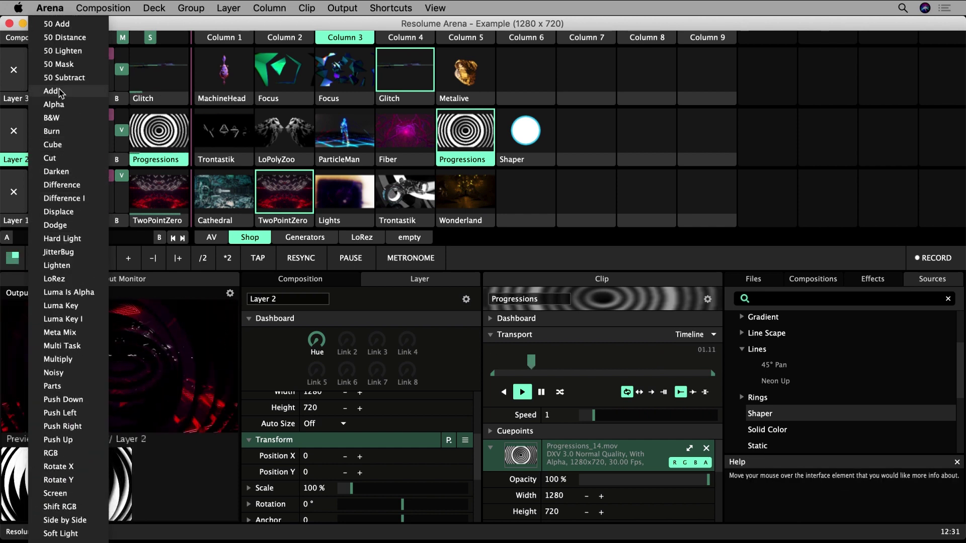
left_click(60, 92)
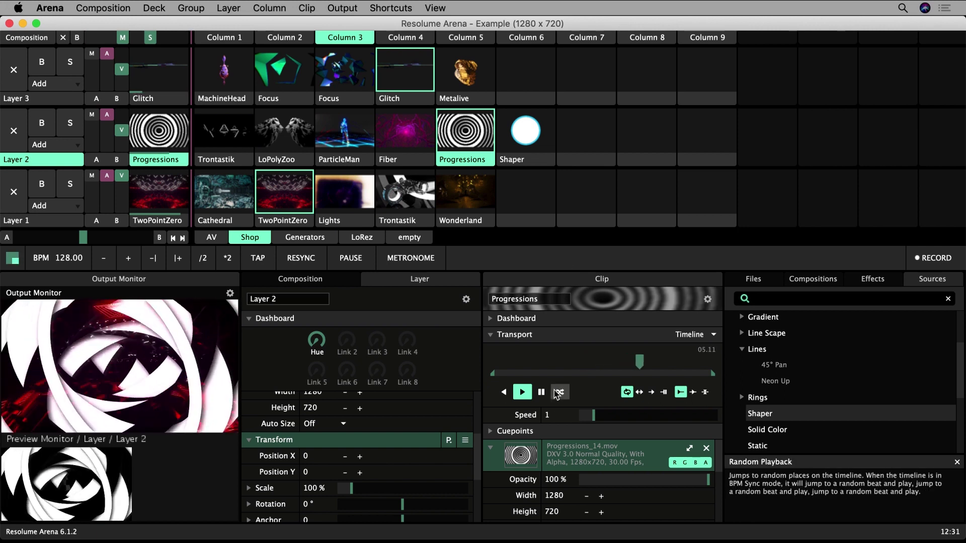
Copy the Shaper clip from Column 6 to Column 7 and scale its circle to 1.69
left_click(525, 144)
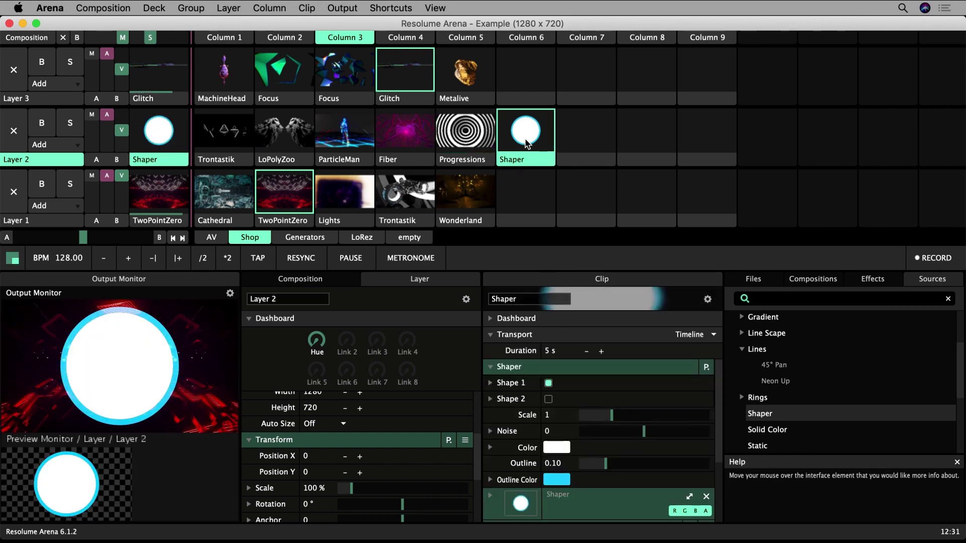
left_click_drag(517, 165, 581, 165)
left_click(581, 165)
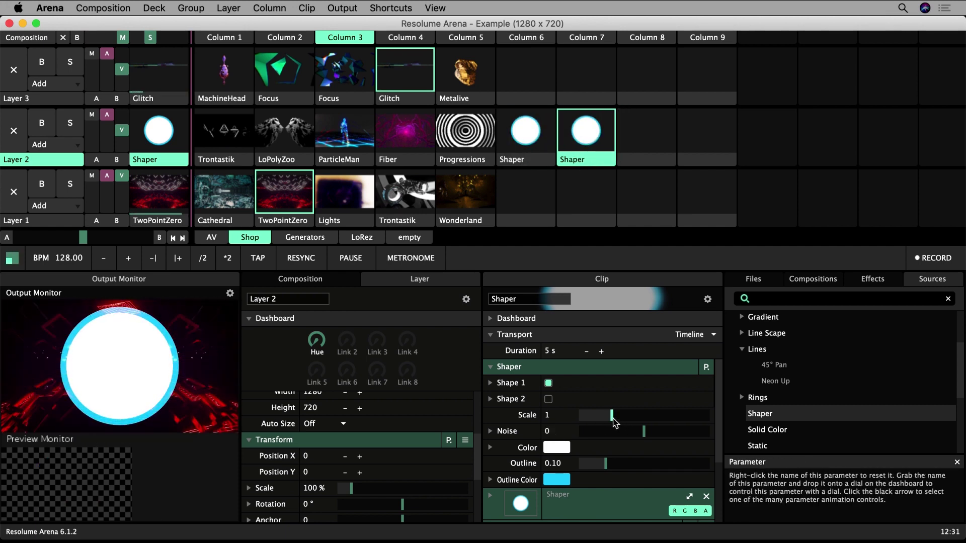
left_click_drag(621, 422, 636, 428)
Switch between the original and enlarged Shaper clips to compare their circles
left_click(530, 135)
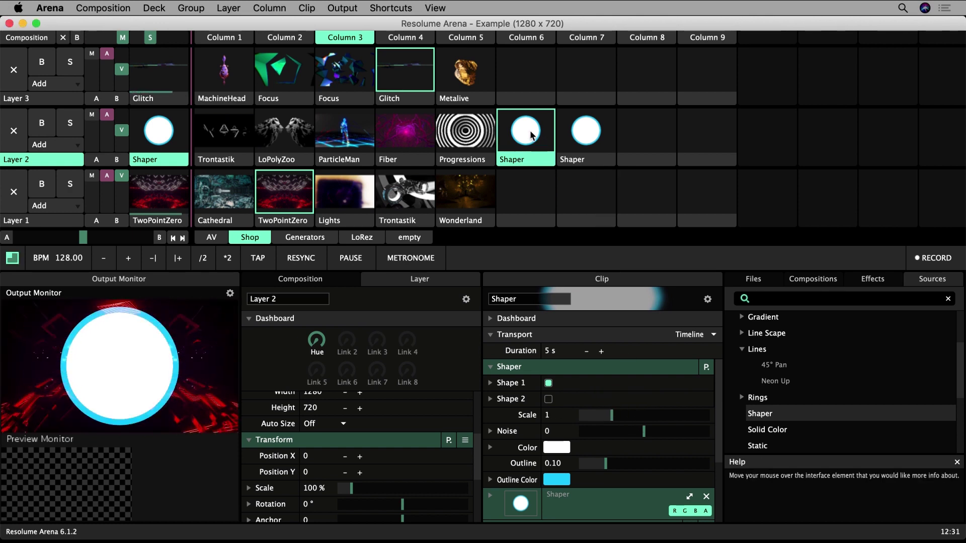
left_click(576, 142)
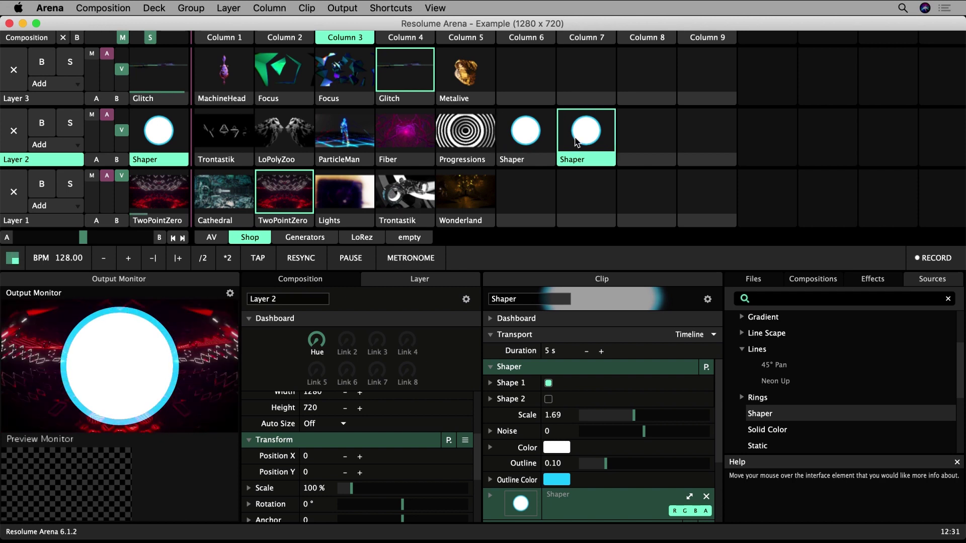
left_click(542, 139)
Relaunch the Column 7 Shaper clip and add the Slices panel with View > Show Slices
left_click(576, 143)
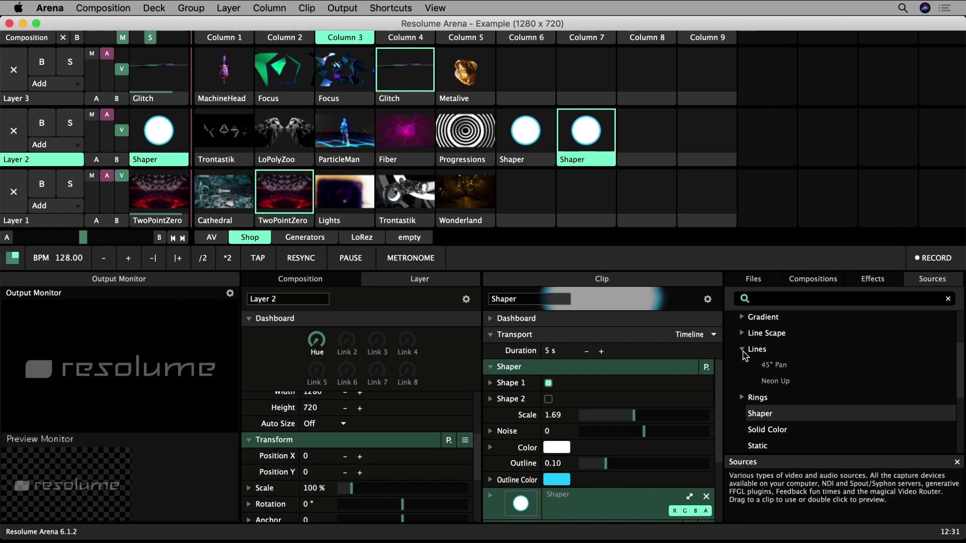
left_click(760, 287)
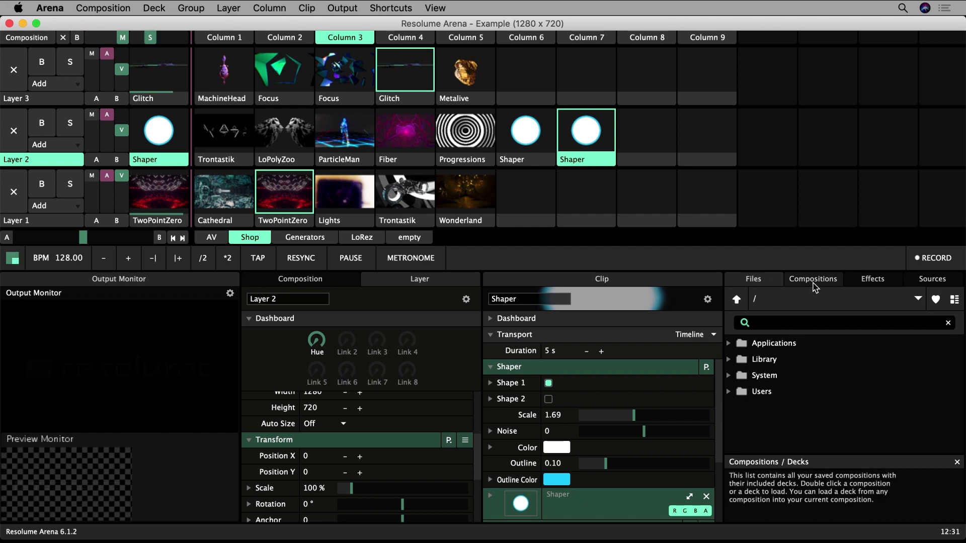
left_click(442, 9)
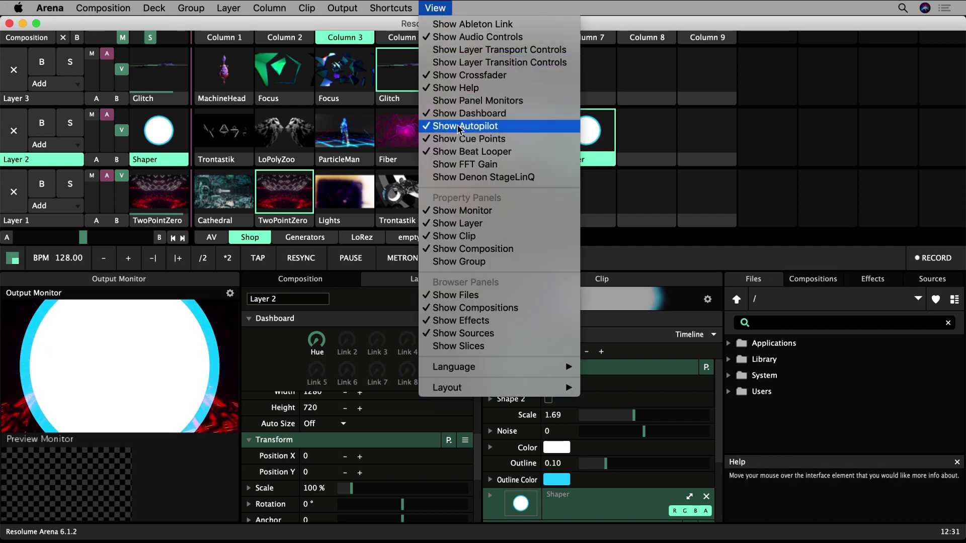
left_click(451, 347)
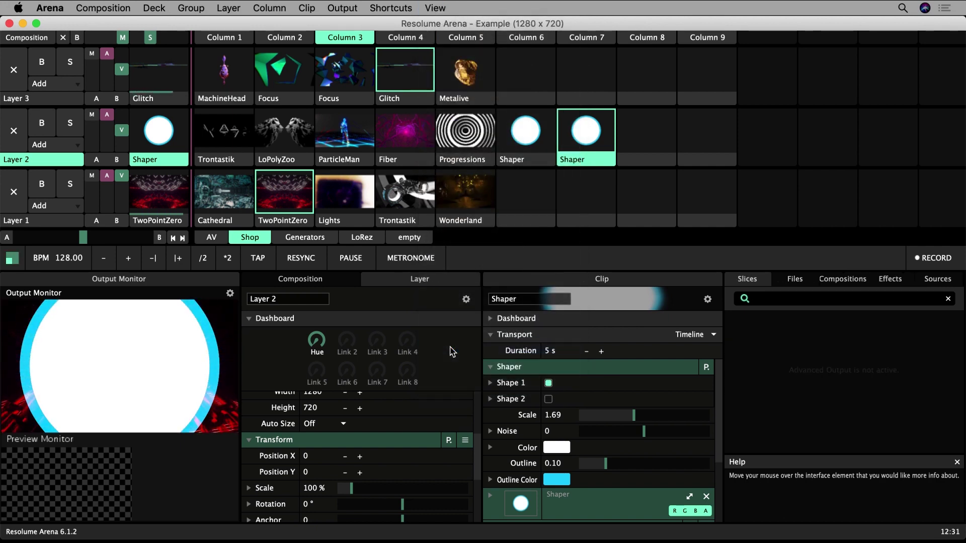
Return to the Files browser and expand the Library folder to look inside
left_click(795, 283)
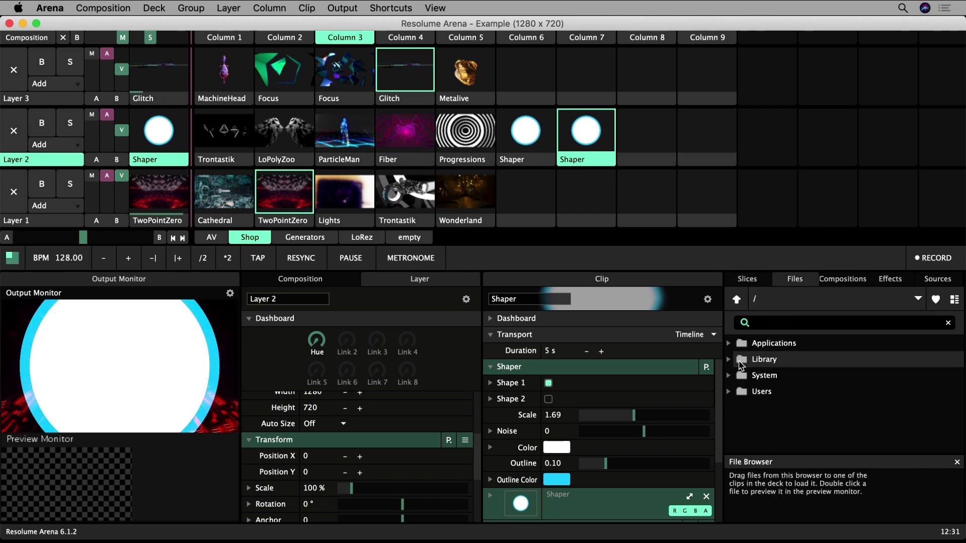
left_click(728, 360)
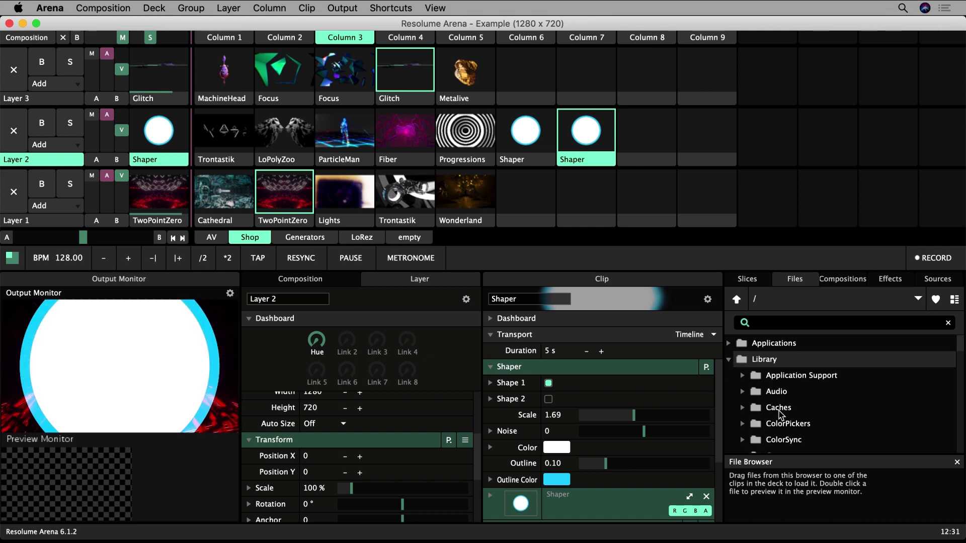
scroll(778, 411, "down", 2)
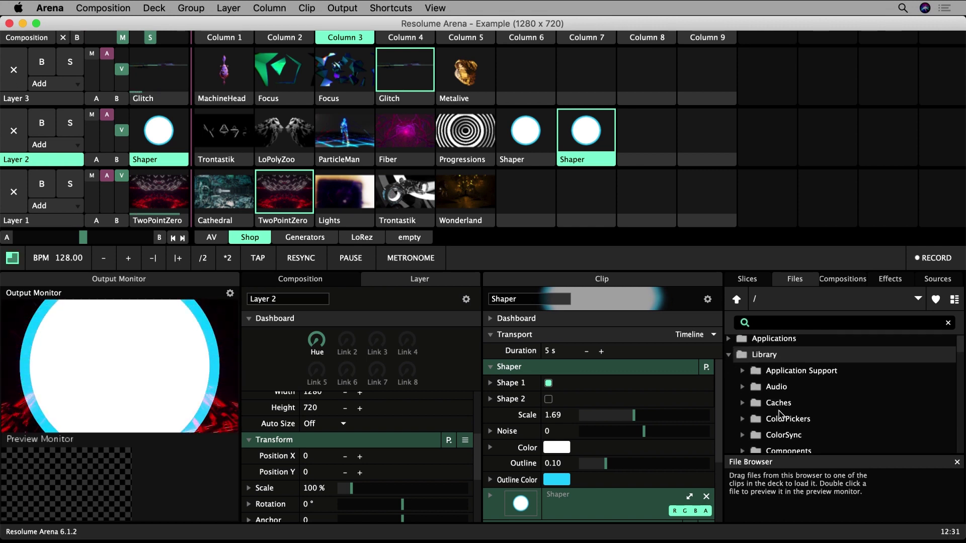
scroll(779, 415, "up", 1)
Collapse Library, jump to the Home folder, and search the file list for 'desk'
left_click(729, 361)
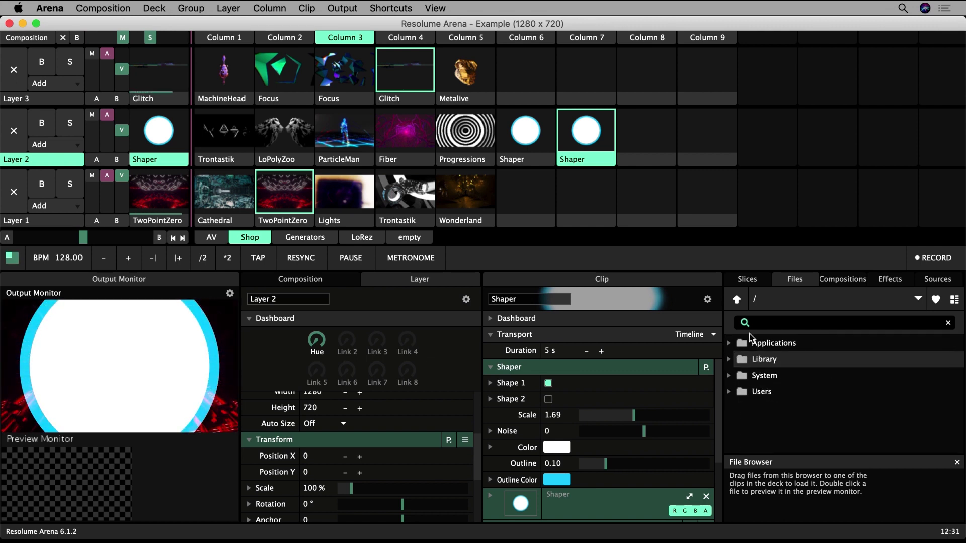
left_click(756, 301)
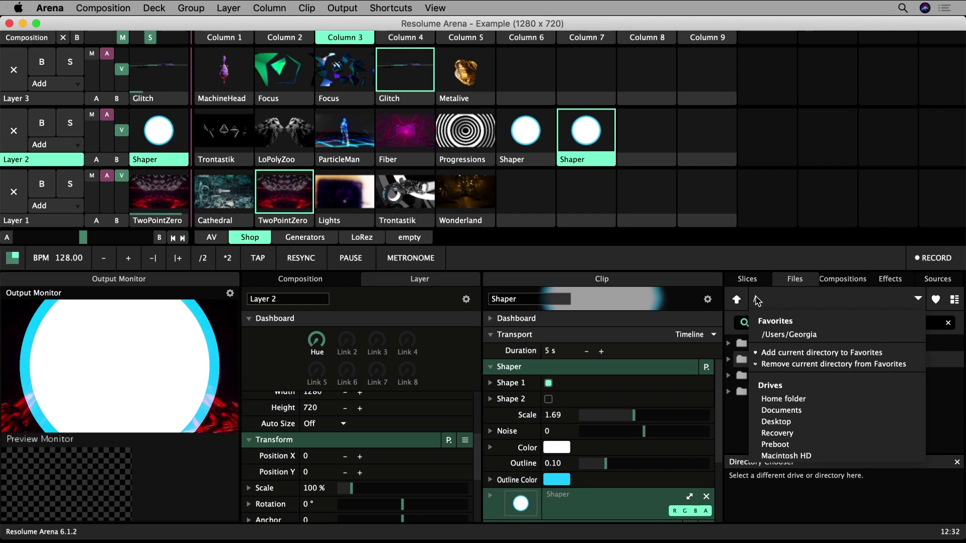
left_click(775, 400)
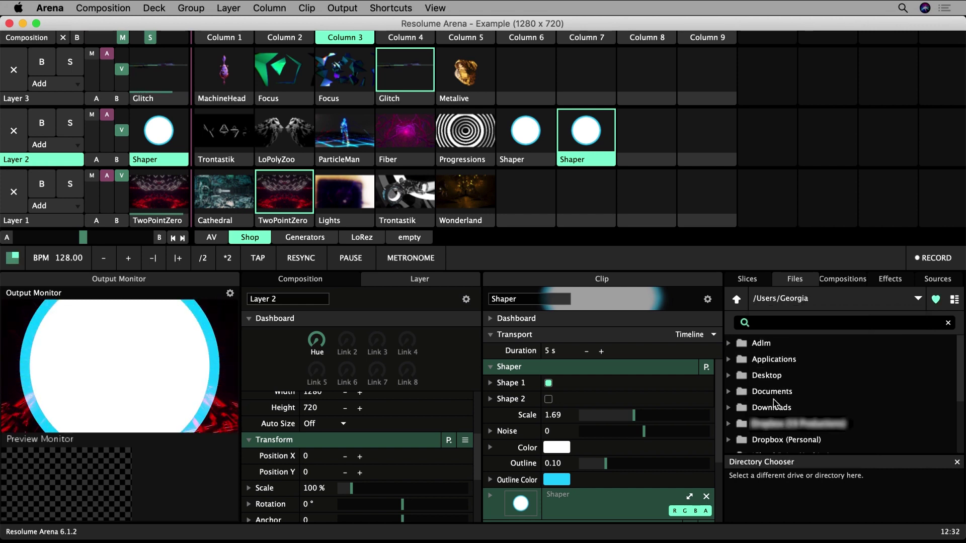
left_click(768, 326)
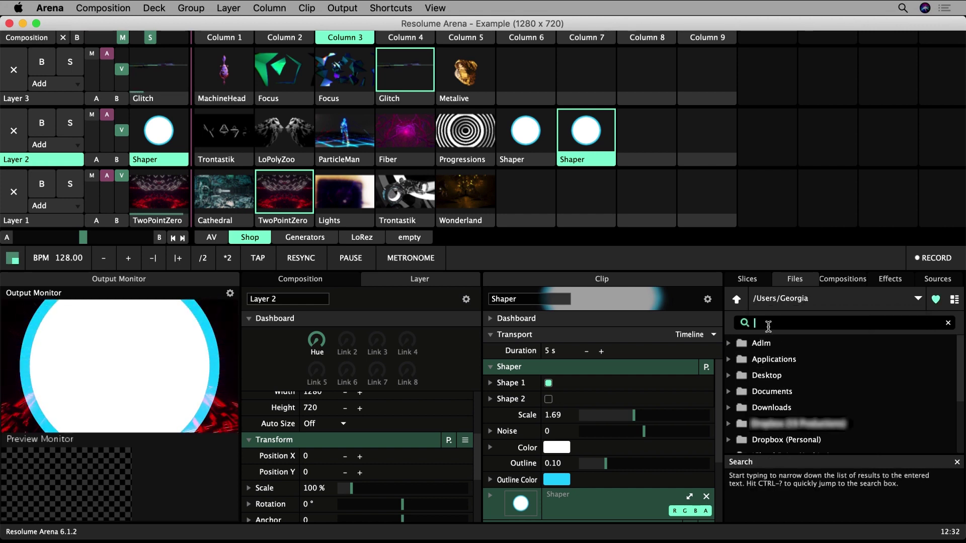
type("desk")
Expand Desktop > Resolume Projection Mapping Tutorial > Video Content and show thumbnails with details
left_click(730, 344)
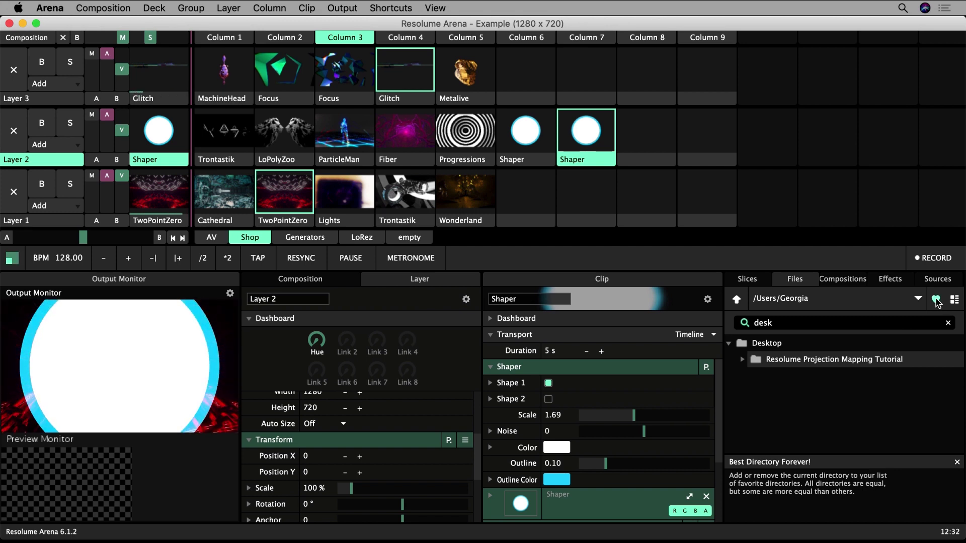
left_click(918, 299)
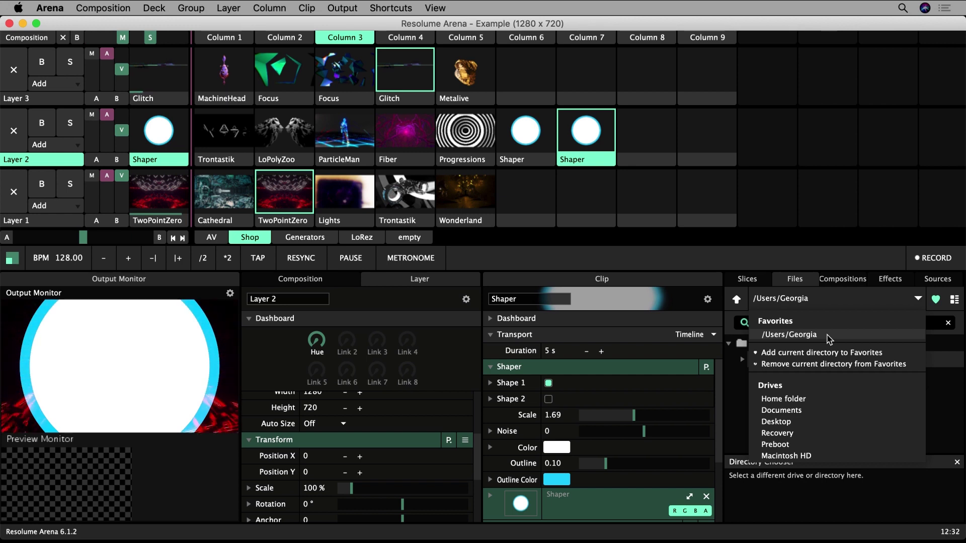
left_click(941, 397)
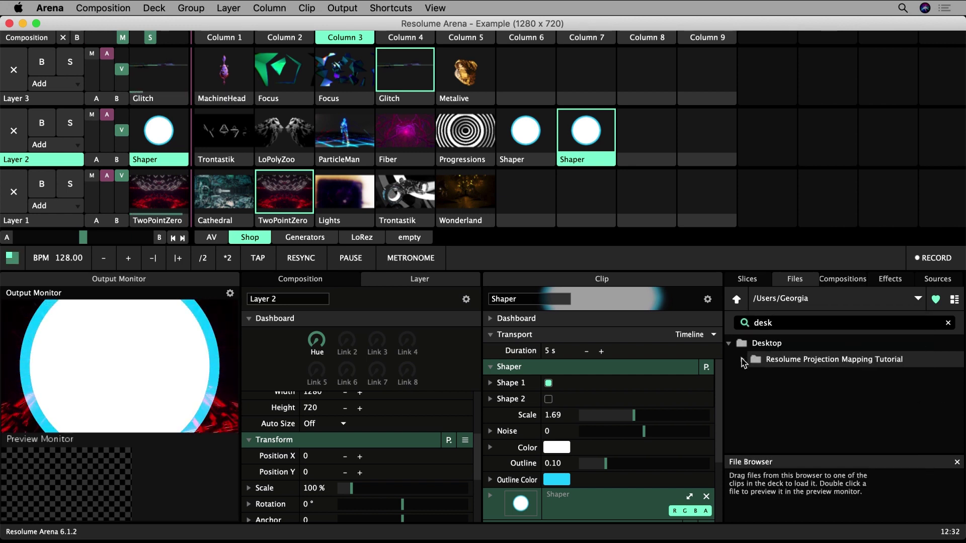
left_click(743, 360)
left_click(757, 424)
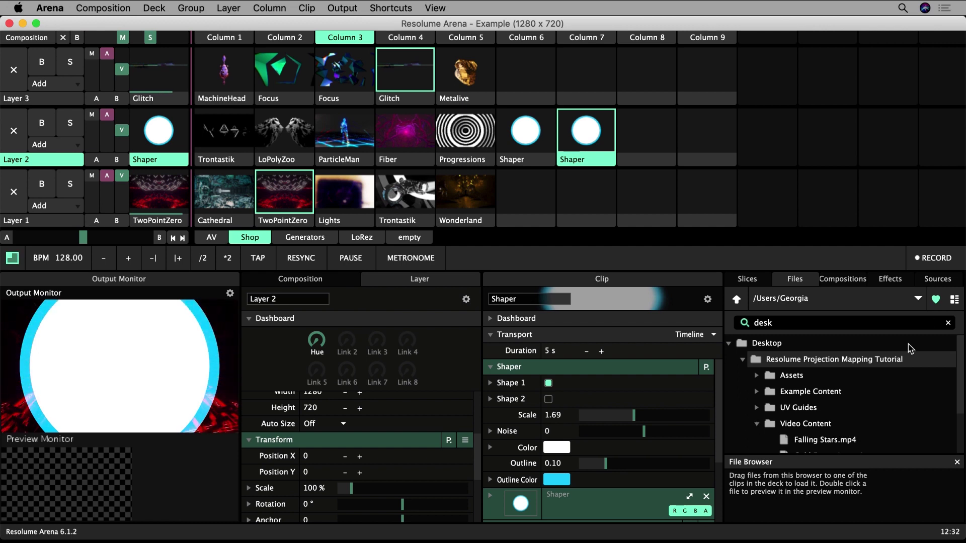
left_click(954, 300)
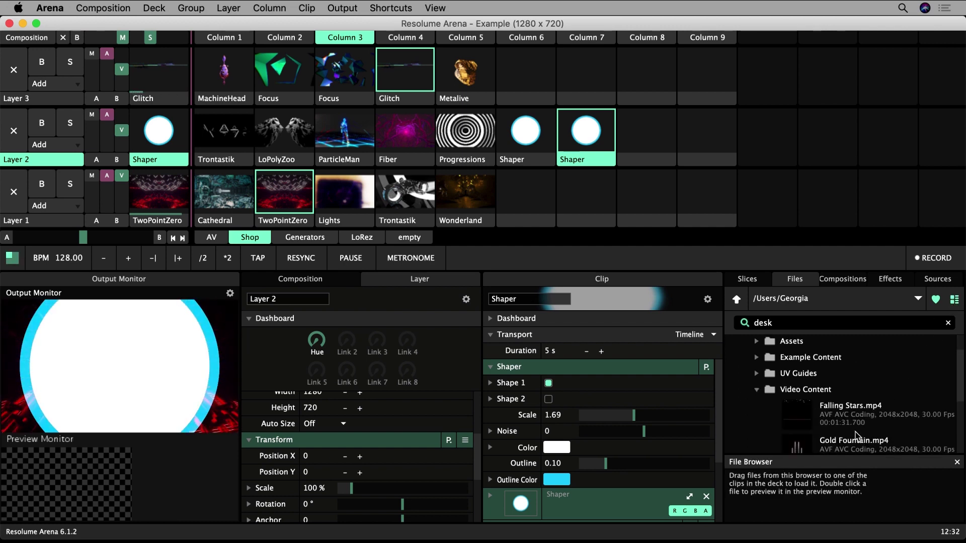
Load Falling Stars.mp4 into Layer 2 Column 8 and Gold Fountain.mp4 into Column 7, then rearrange clips
scroll(855, 435, "down", 4)
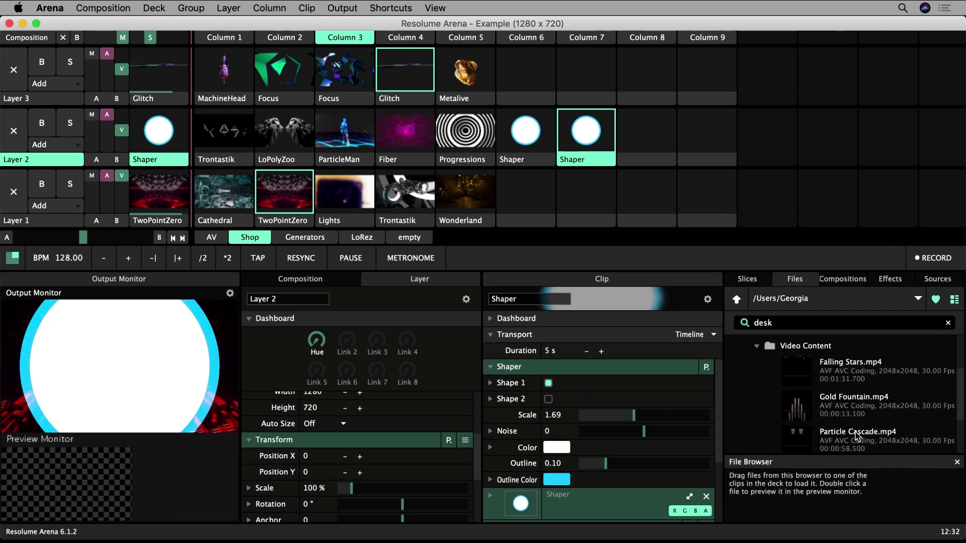
left_click_drag(796, 372, 651, 138)
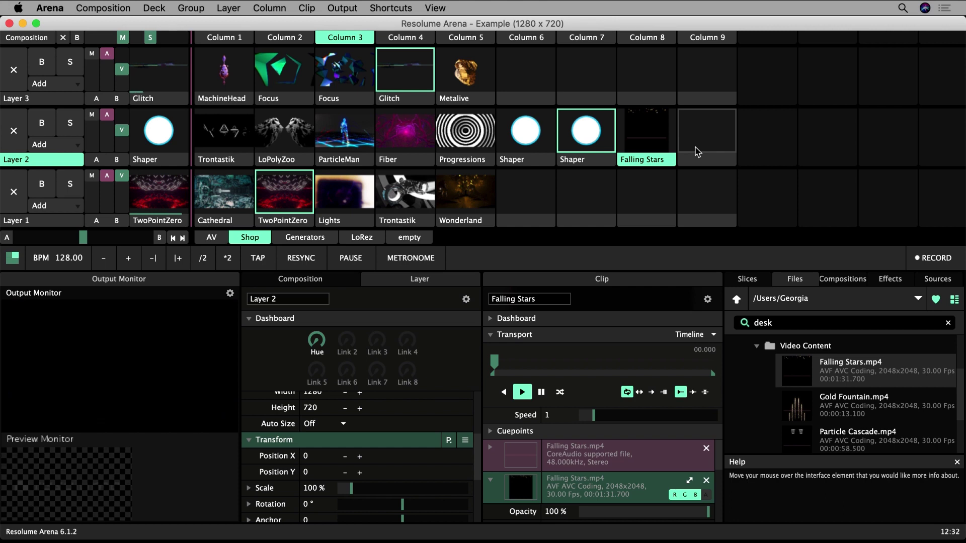
left_click_drag(792, 405, 597, 144)
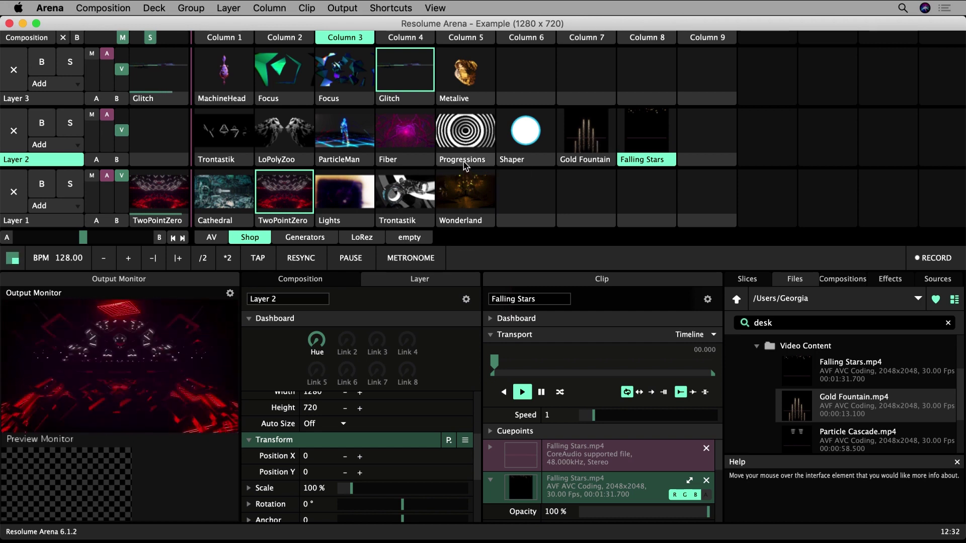
left_click_drag(465, 146, 402, 165)
left_click_drag(527, 151, 353, 164)
On the empty deck, load Particle Cascade.mp4 into Layer 1 and three selected videos into Column 7
left_click(415, 241)
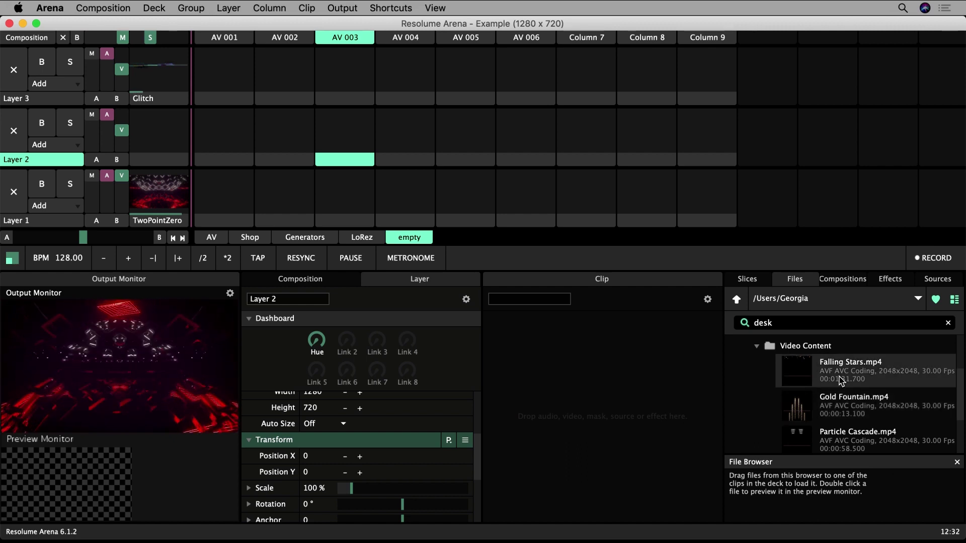
scroll(848, 409, "down", 3)
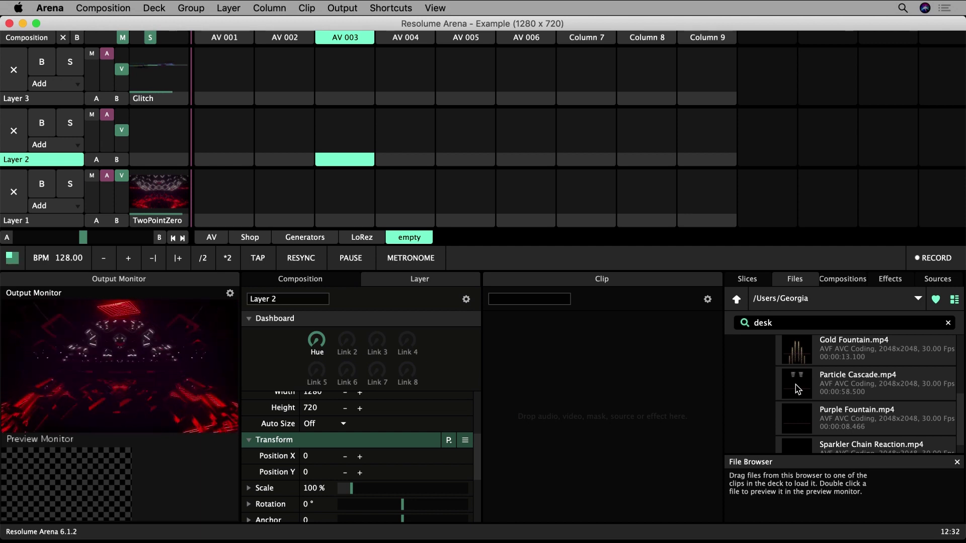
left_click_drag(797, 389, 232, 205)
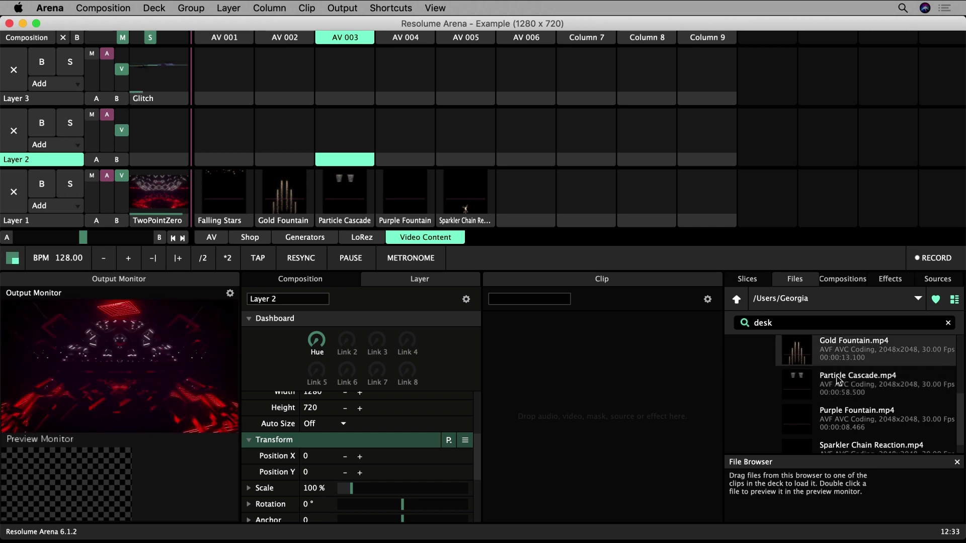
left_click(838, 422, "shift")
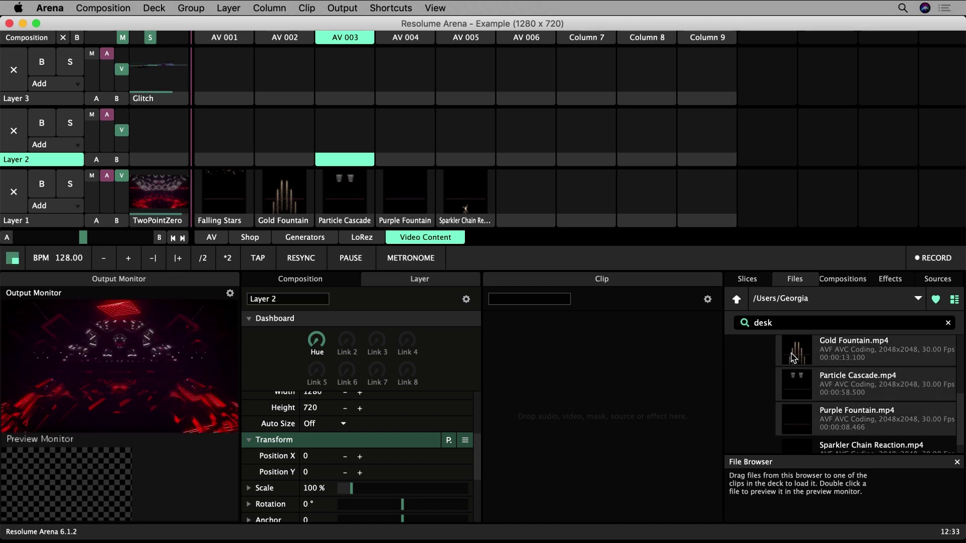
left_click_drag(793, 331, 588, 42)
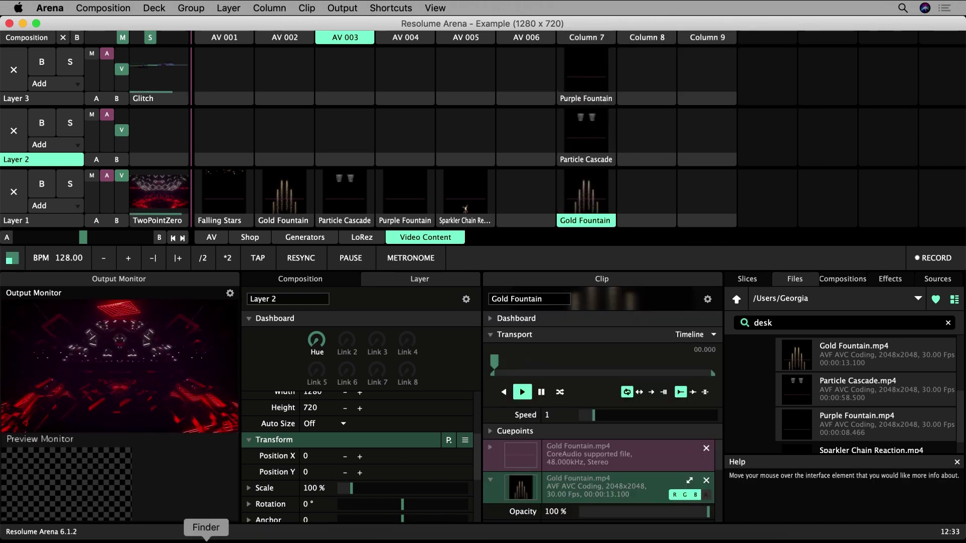
Bring up the Finder window showing the Video Content videos from the Dock
left_click(206, 536)
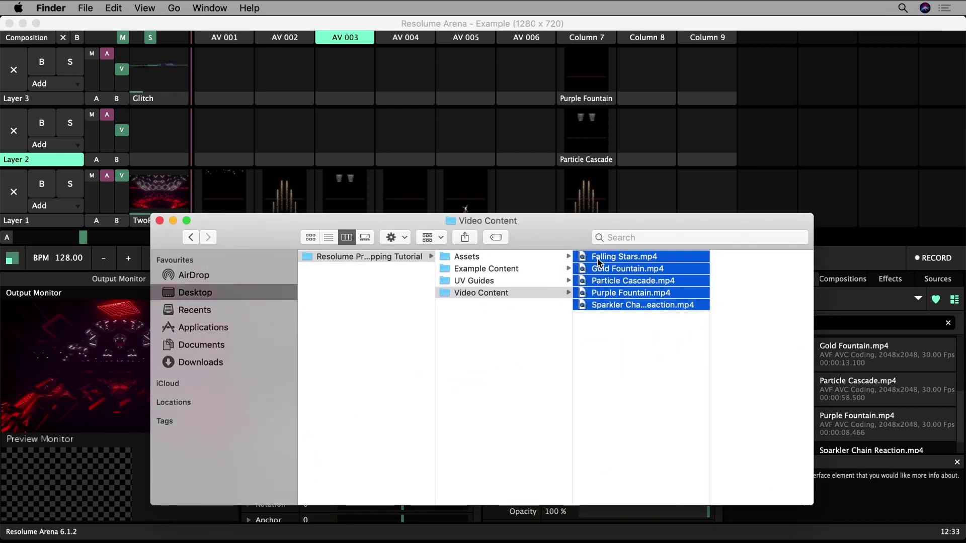